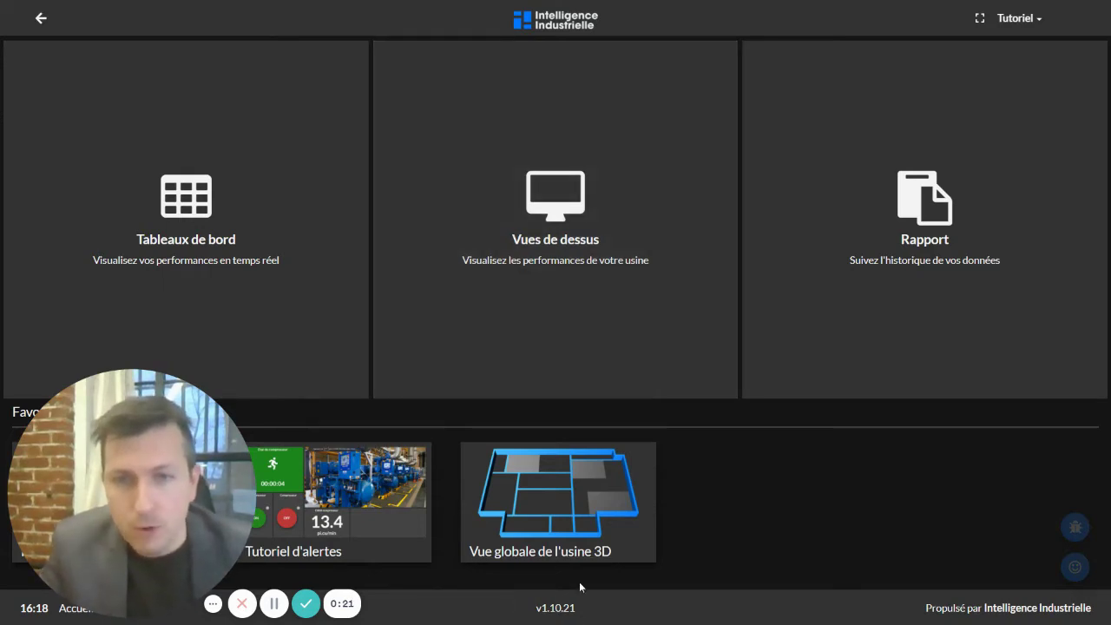
- Create a dashboard named 'Intégration d'un PDF' from the Configuration page and open it
left_click(1021, 20)
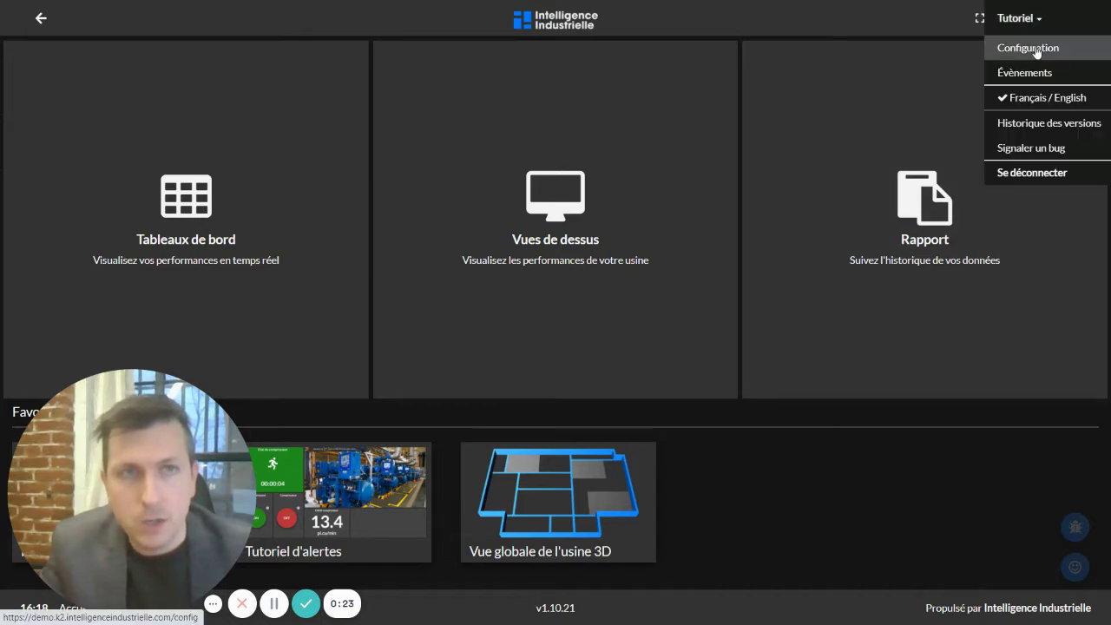
left_click(1033, 48)
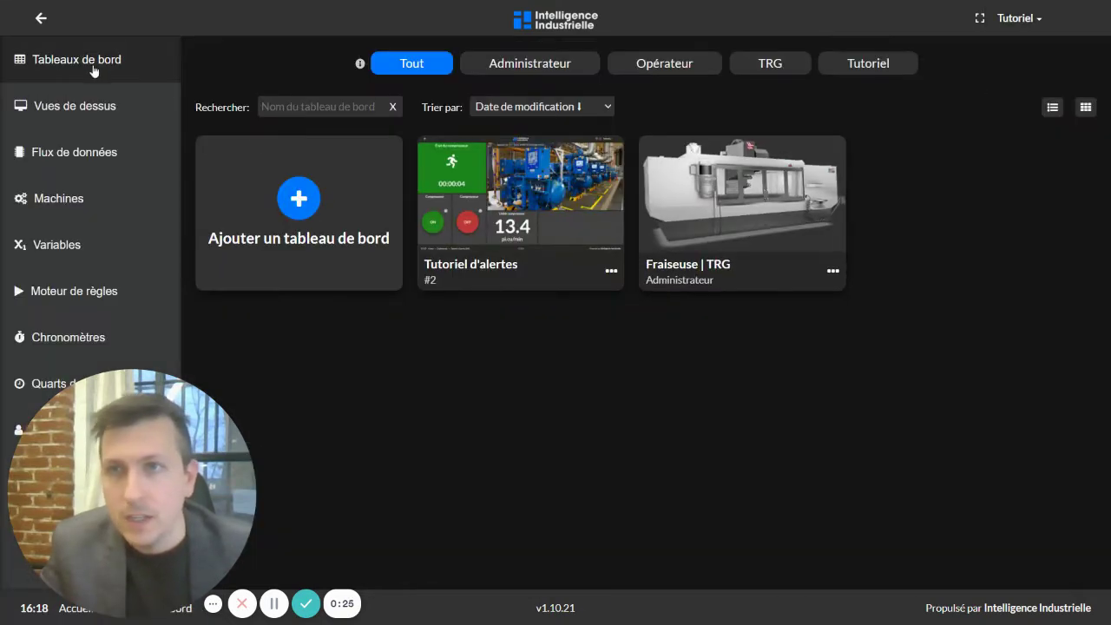
left_click(296, 215)
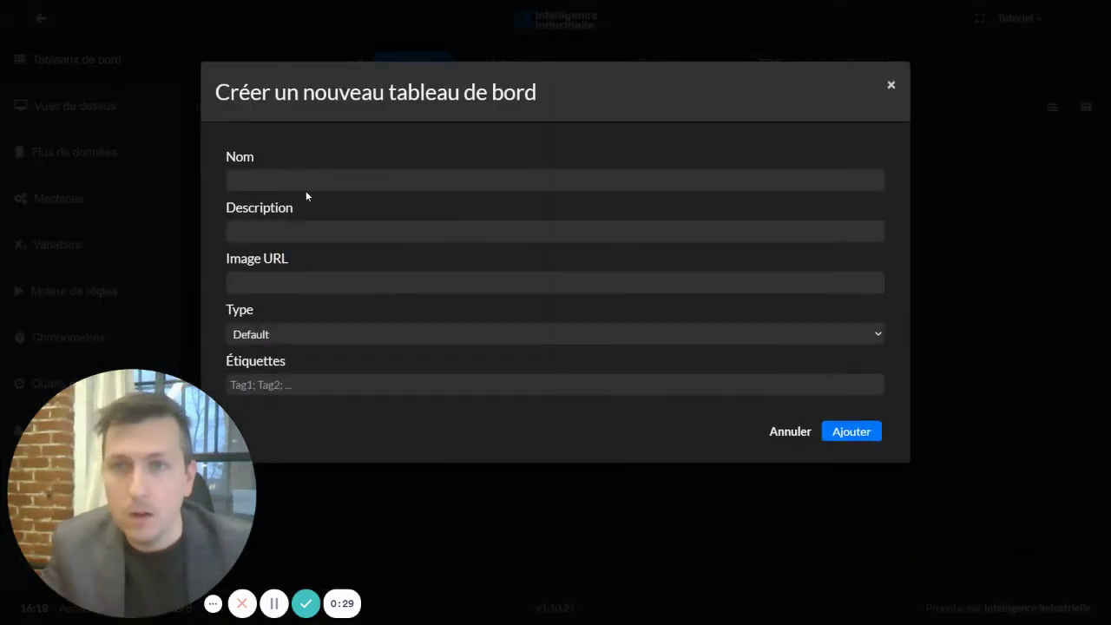
type("Intégration d'un PDF")
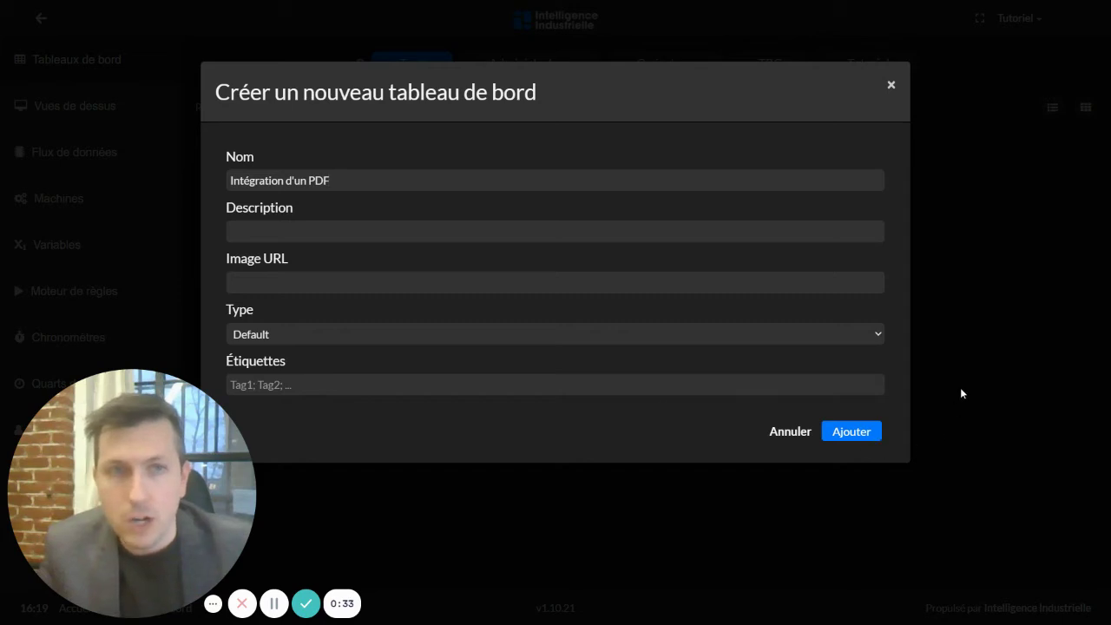
key("Return")
left_click(966, 222)
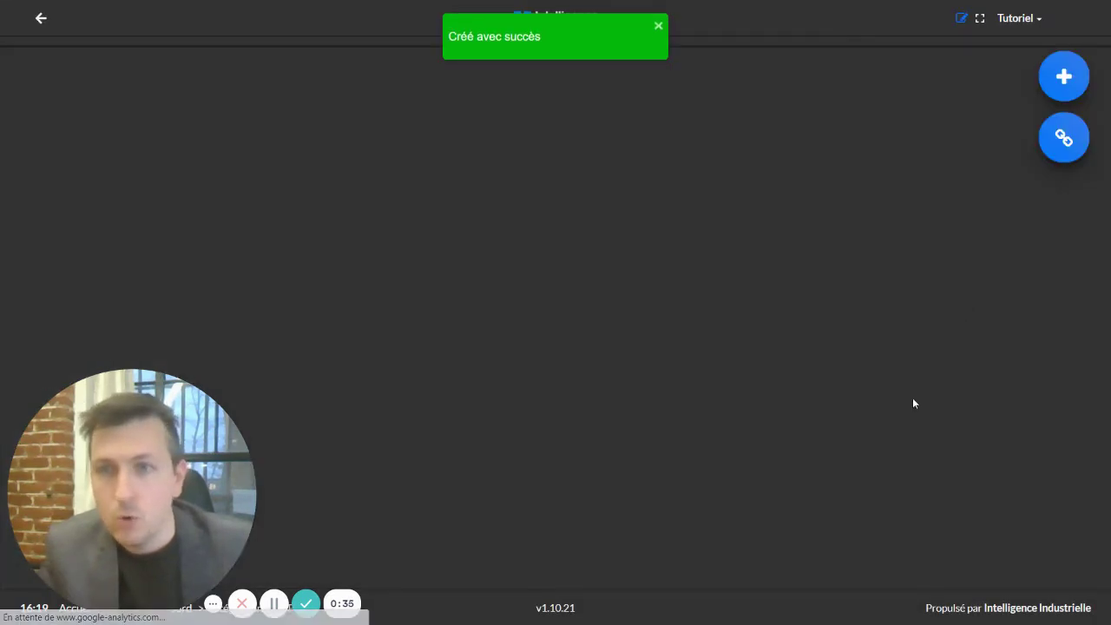
- Add a Média widget with media type Site Web, leaving its URL field ready for input
left_click(1075, 91)
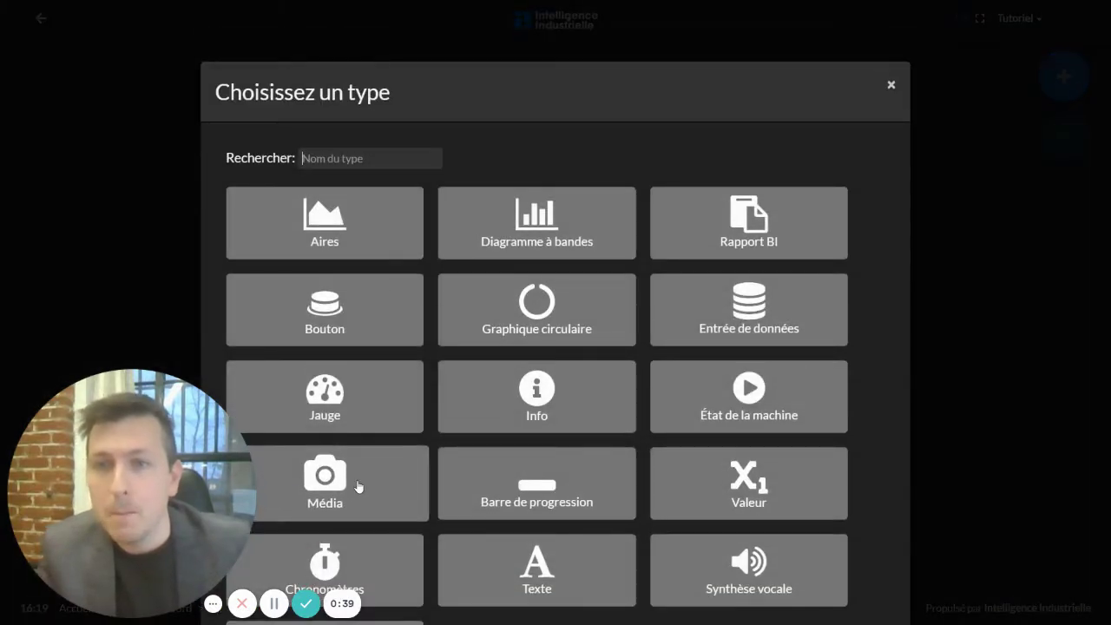
left_click(356, 484)
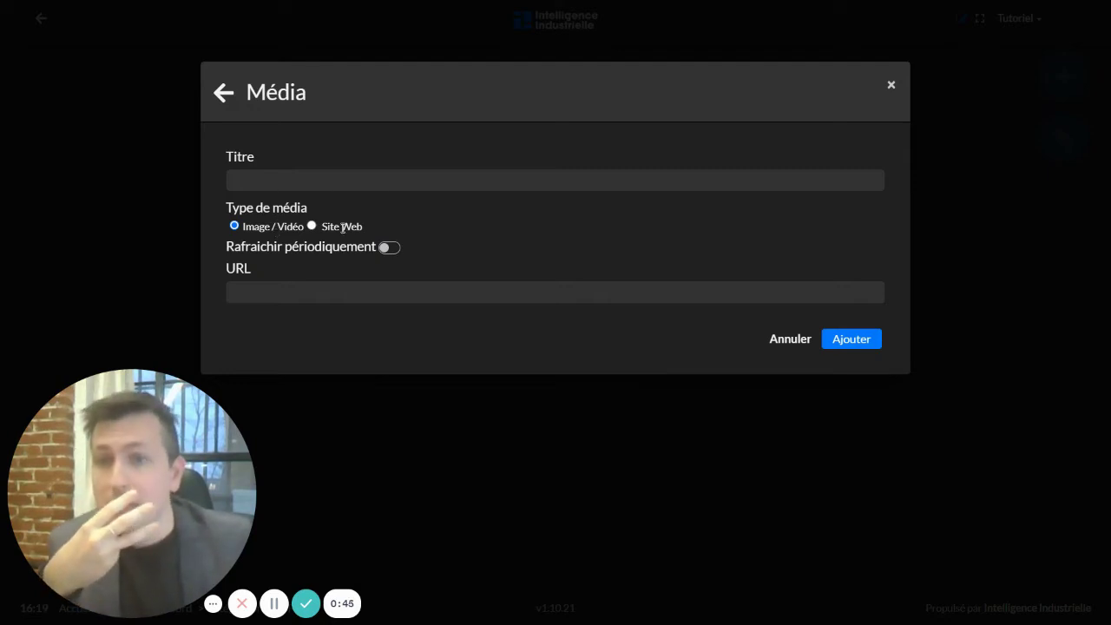
left_click(312, 227)
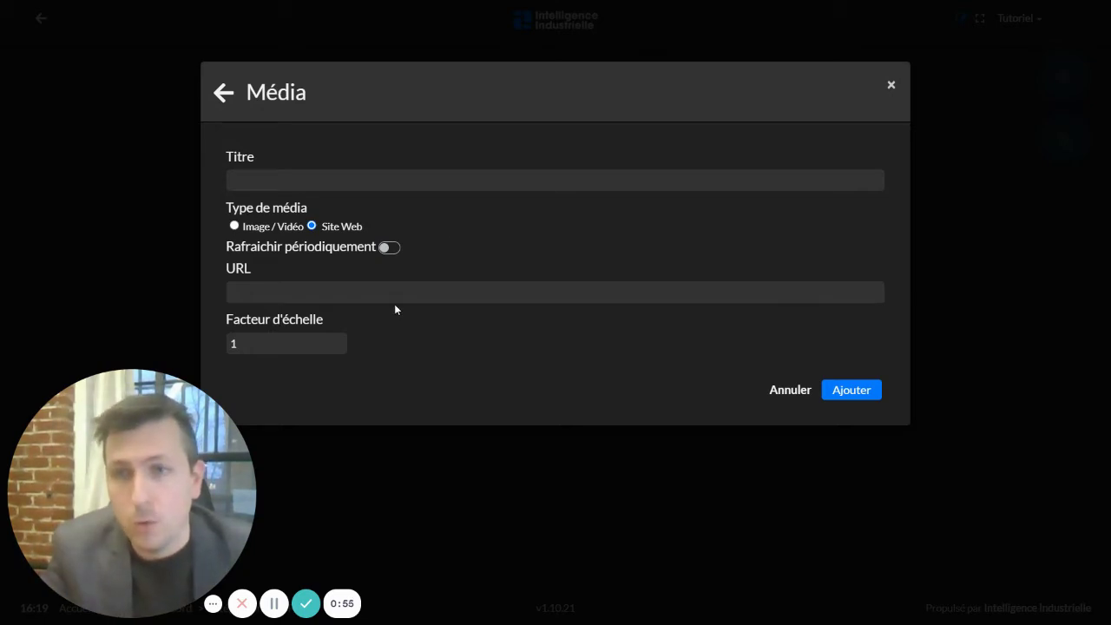
left_click(368, 295)
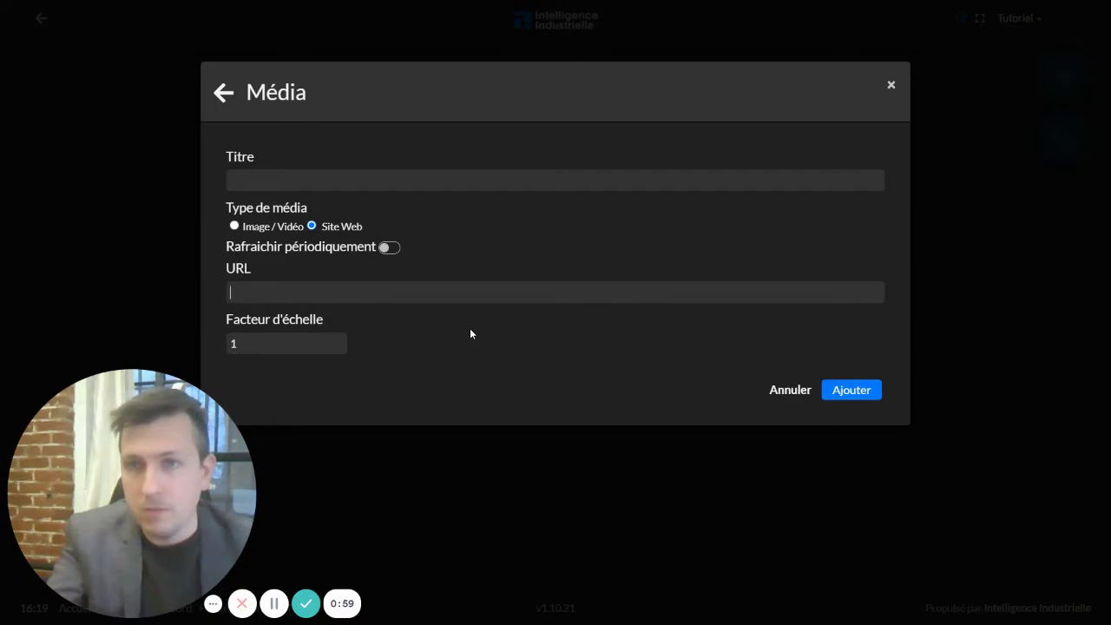
key("alt+Tab")
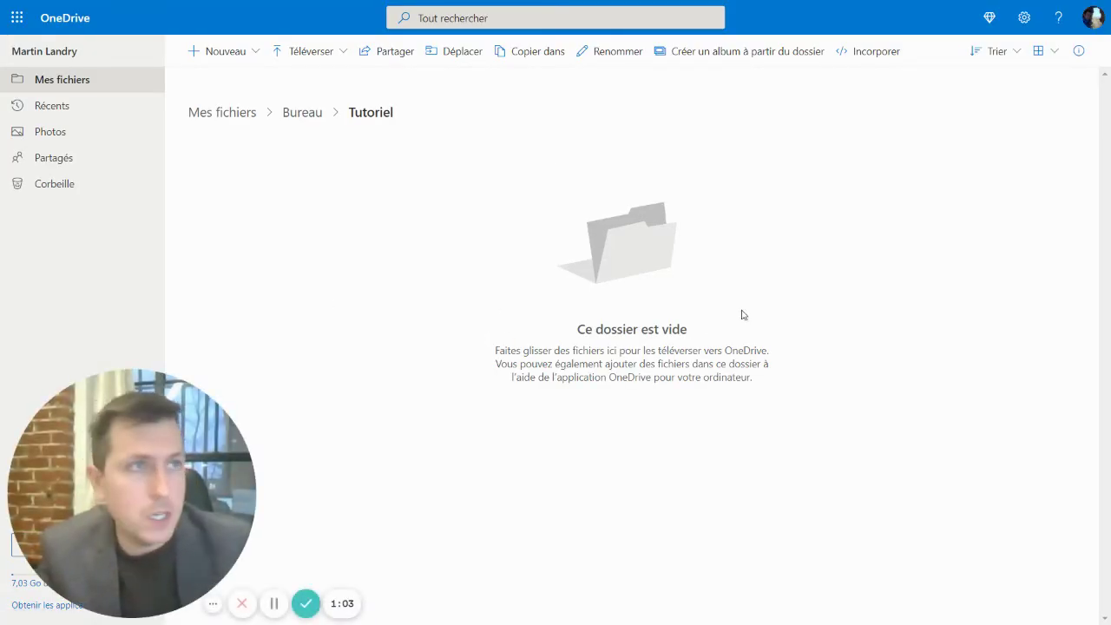
- Upload the Démarche d'intégration PDF to the OneDrive Tutoriel folder and generate its iframe embed code
left_click_drag(963, 187, 424, 272)
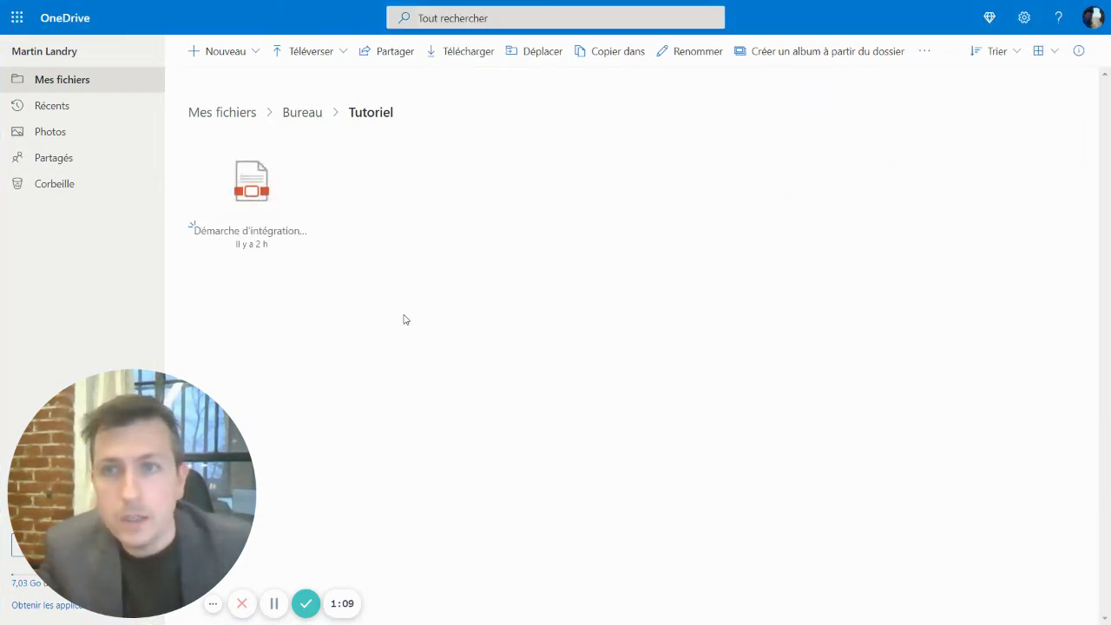
right_click(245, 191)
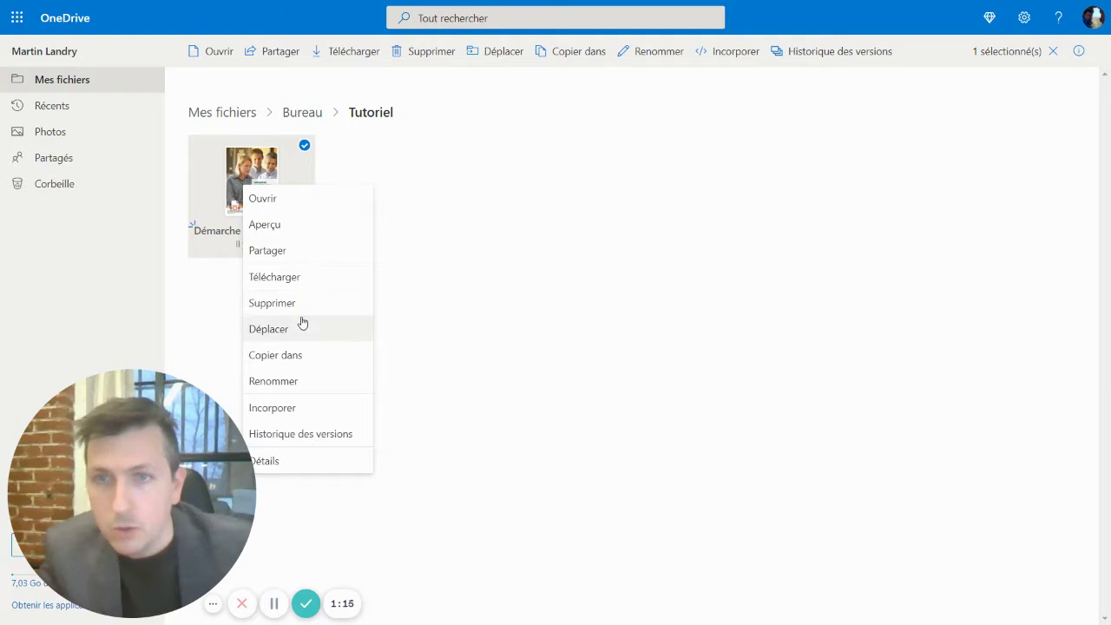
left_click(289, 409)
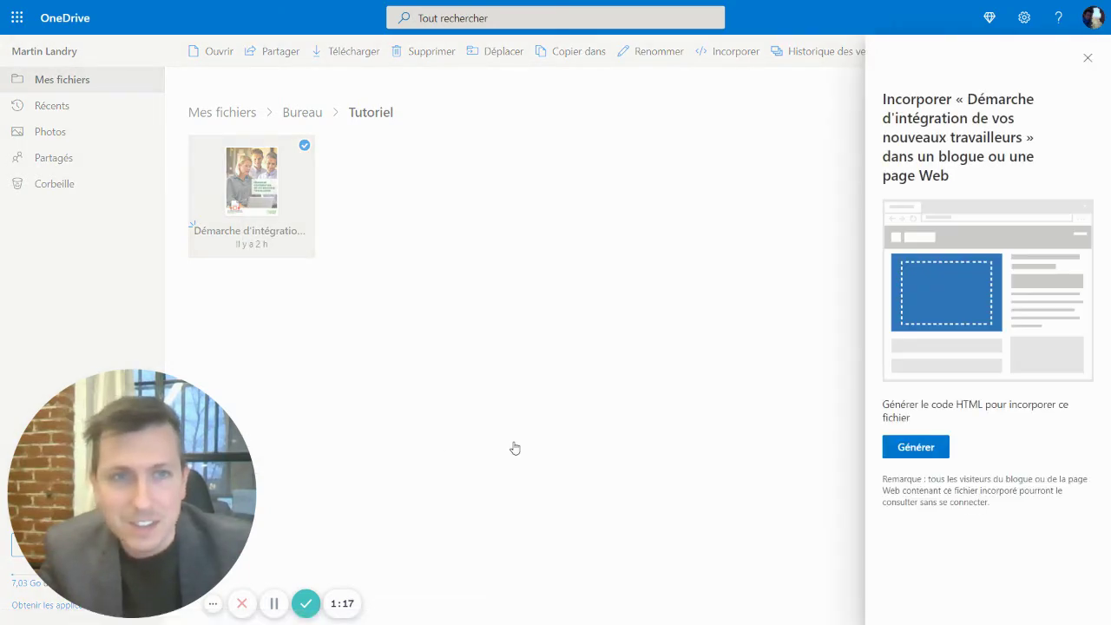
left_click(934, 457)
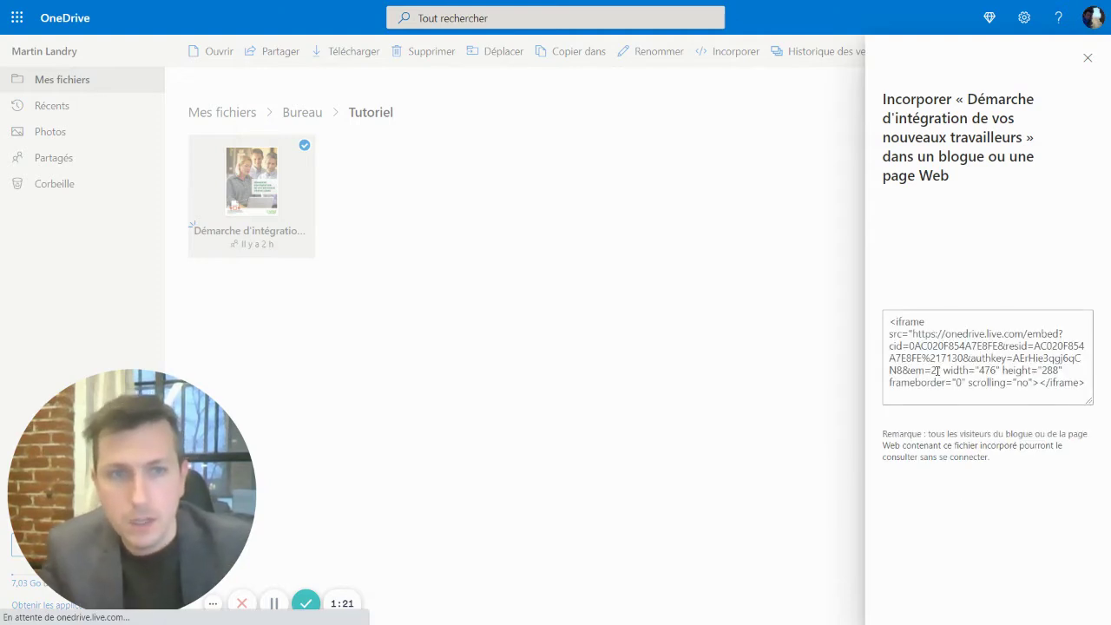
left_click(909, 322)
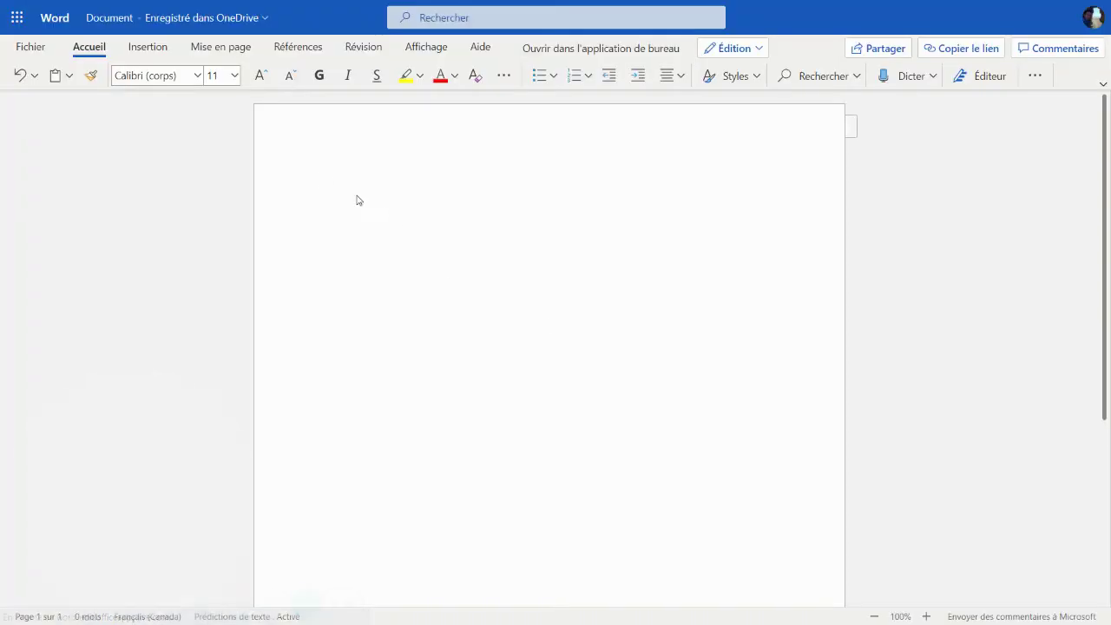
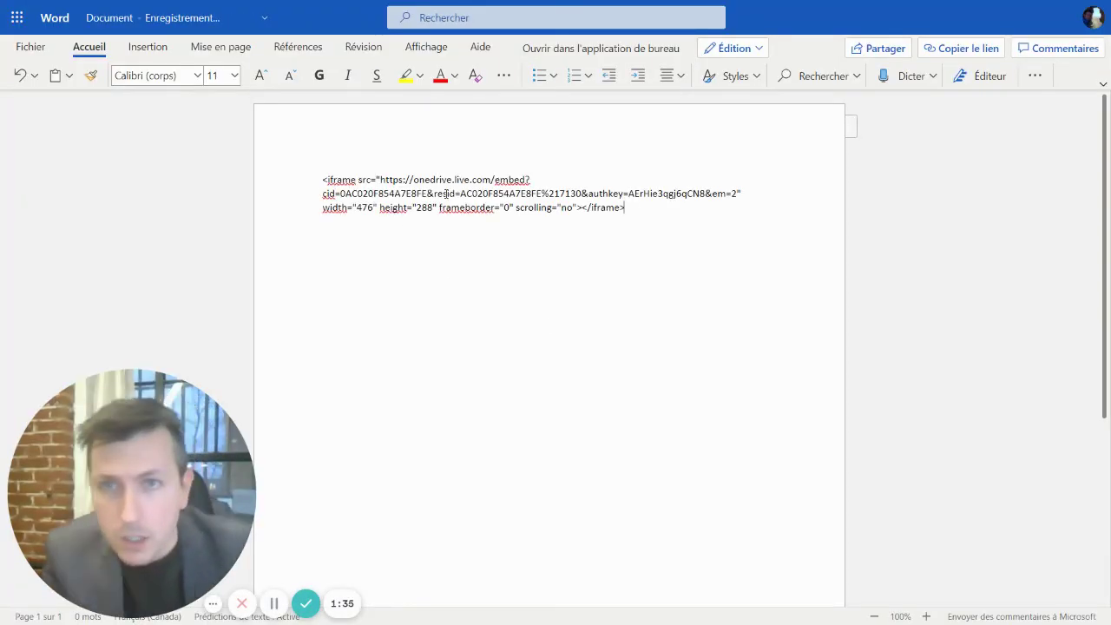
- Paste the OneDrive embed code into a blank Word document and select its src URL
left_click_drag(380, 180, 736, 195)
key("ctrl+c")
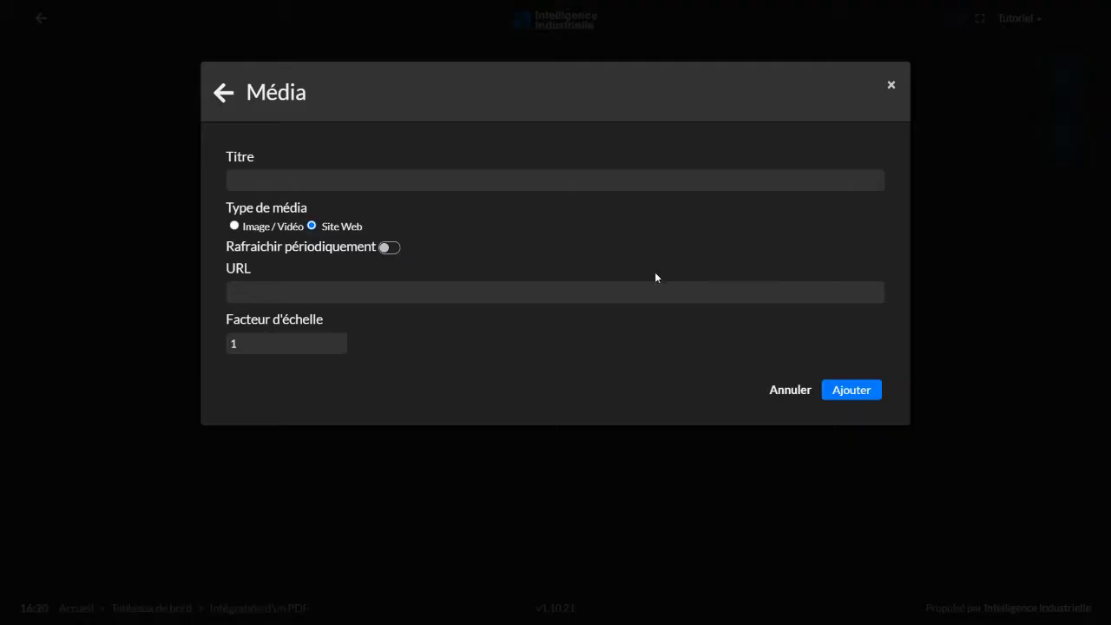
- Paste the OneDrive embed URL into the Média widget's URL field and add the widget
left_click(330, 294)
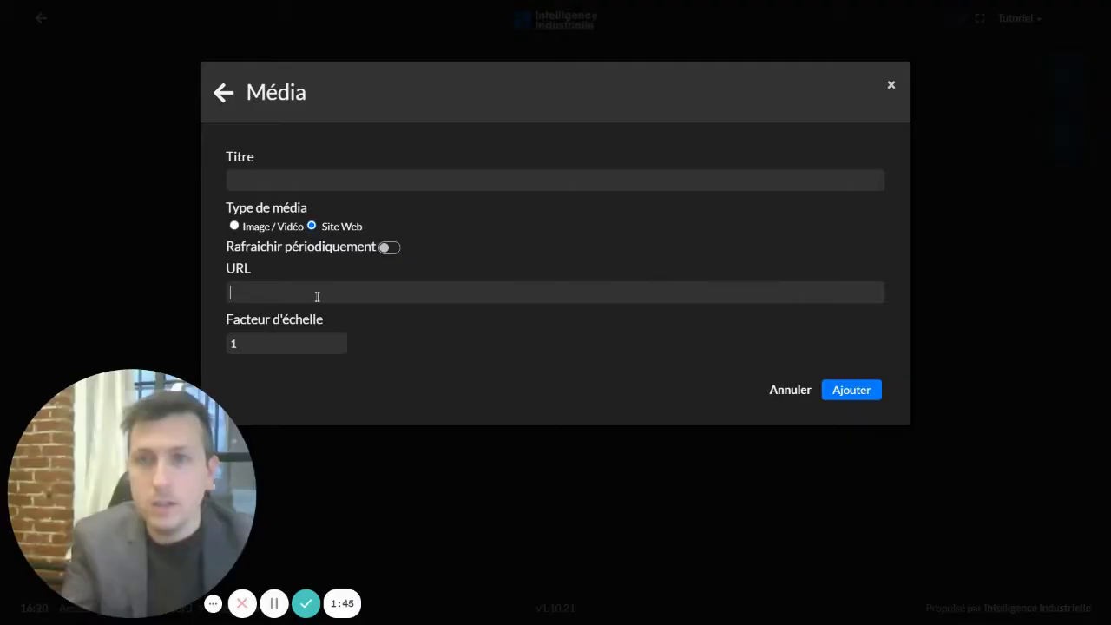
key("ctrl+v")
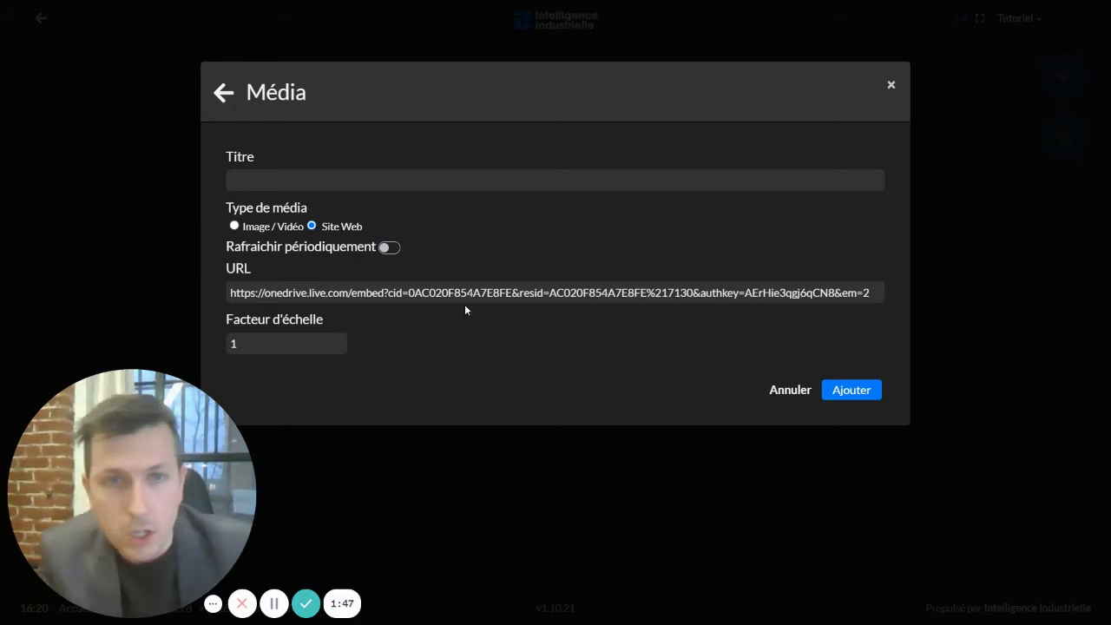
key("Return")
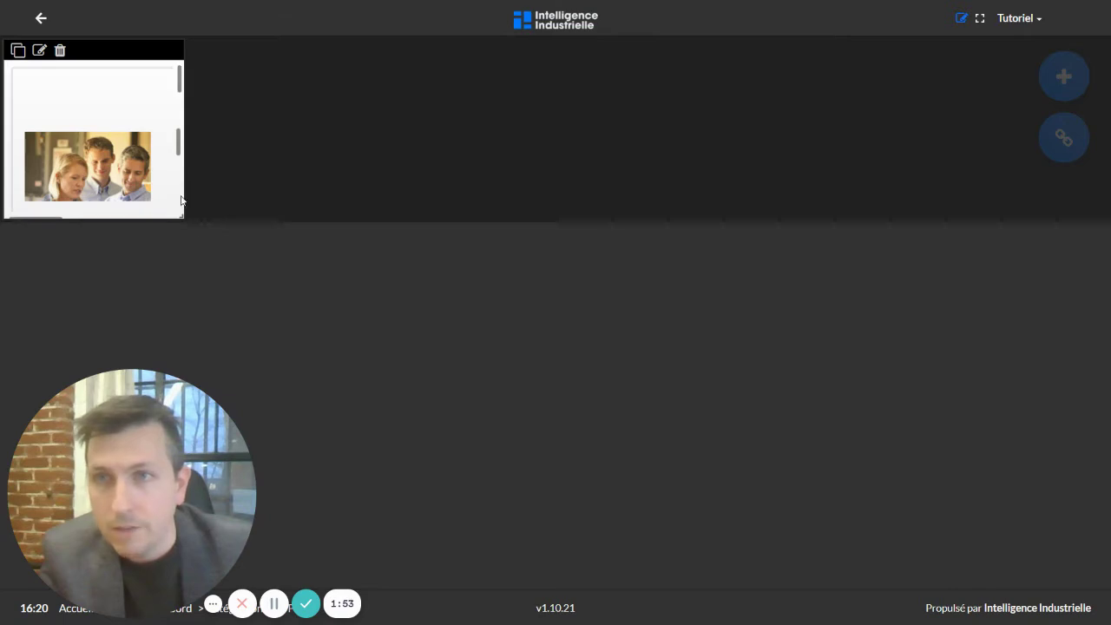
- Enlarge the PDF widget into a tall panel, centre it, and scroll through the 20-page document
left_click_drag(182, 216, 373, 574)
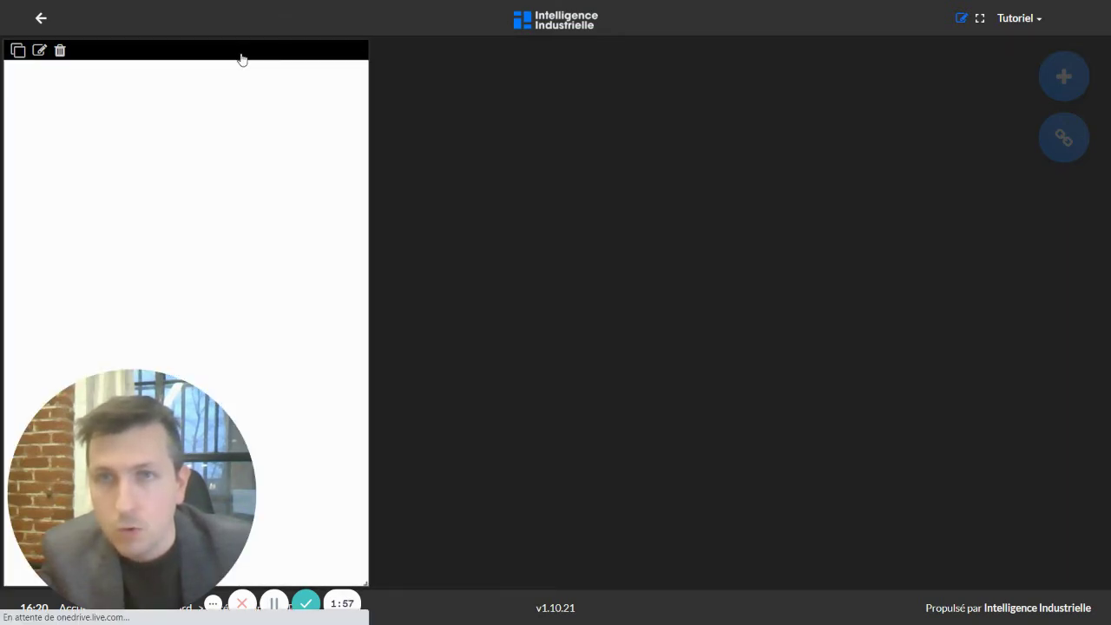
left_click_drag(242, 59, 518, 55)
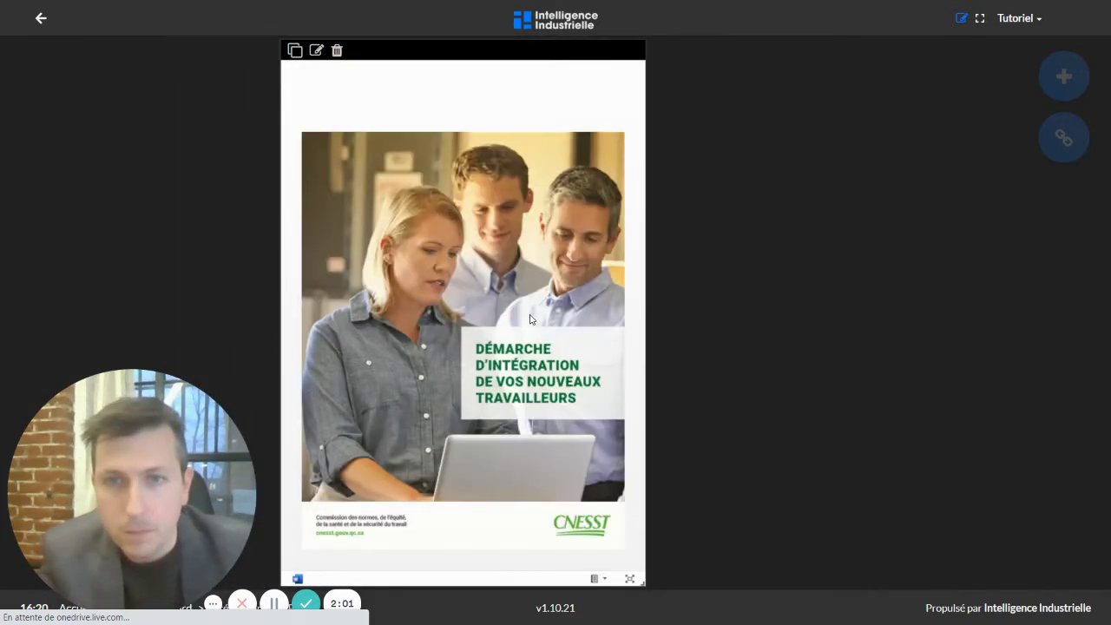
scroll(531, 319, "down", 10)
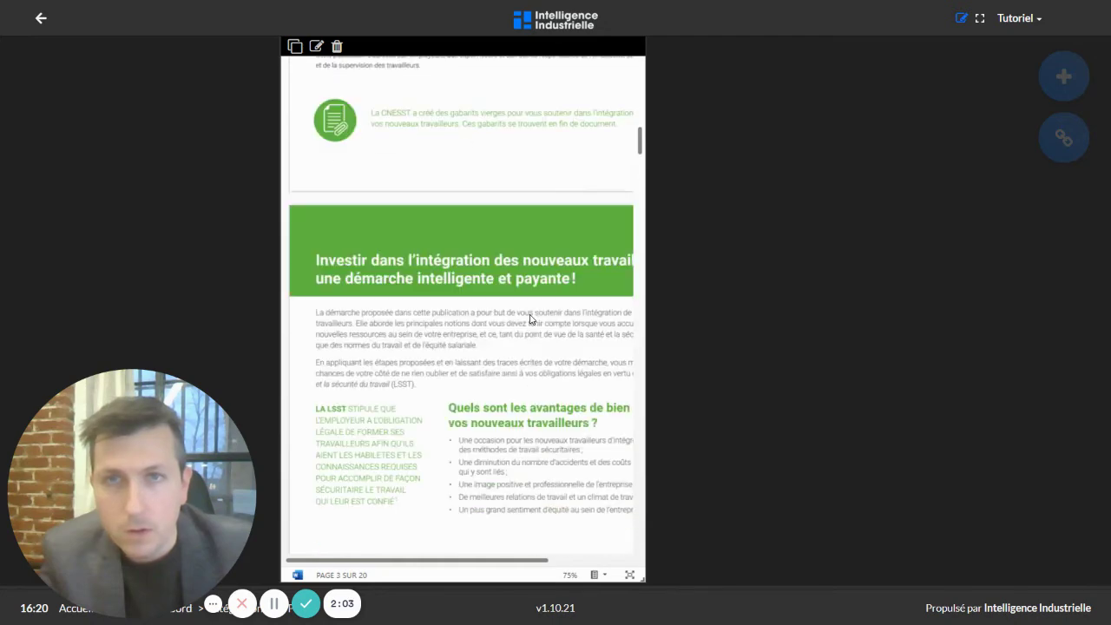
scroll(531, 319, "down", 15)
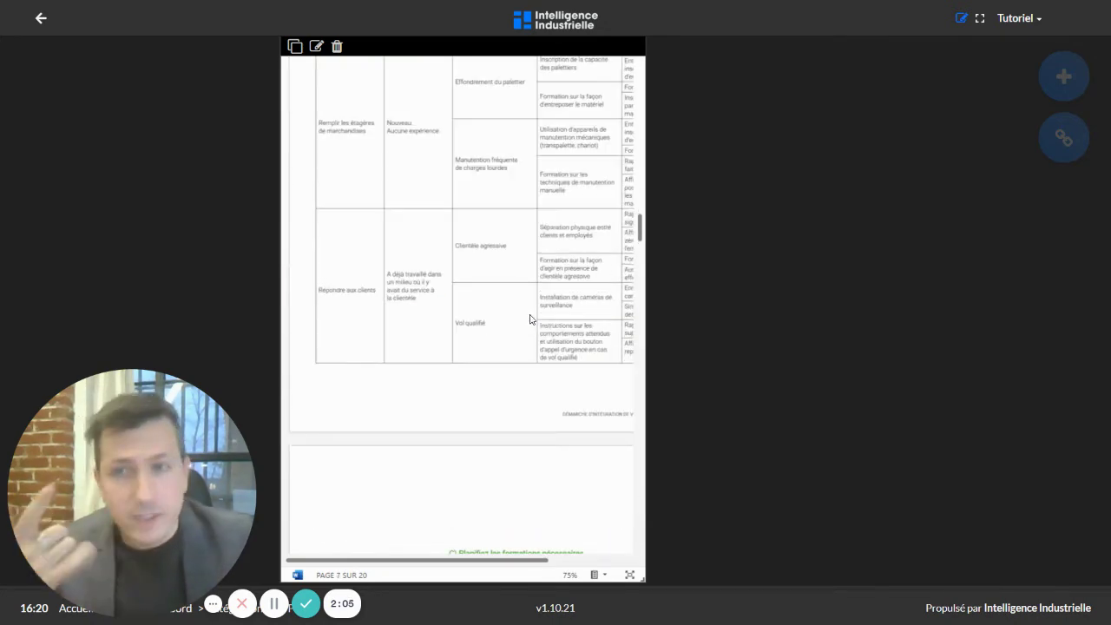
scroll(530, 319, "down", 5)
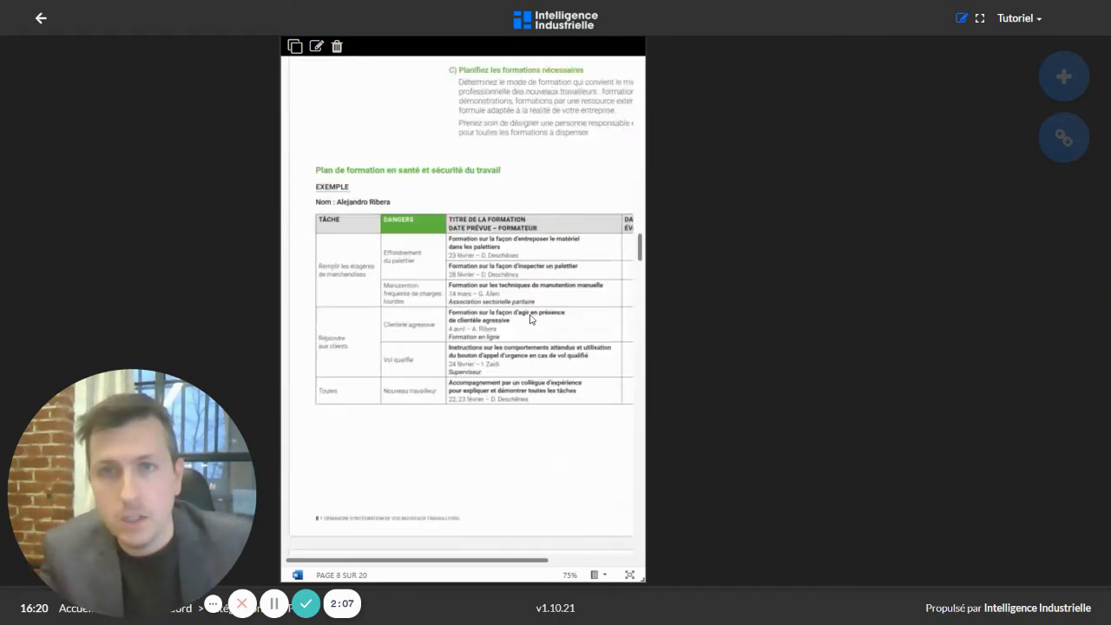
scroll(531, 319, "up", 20)
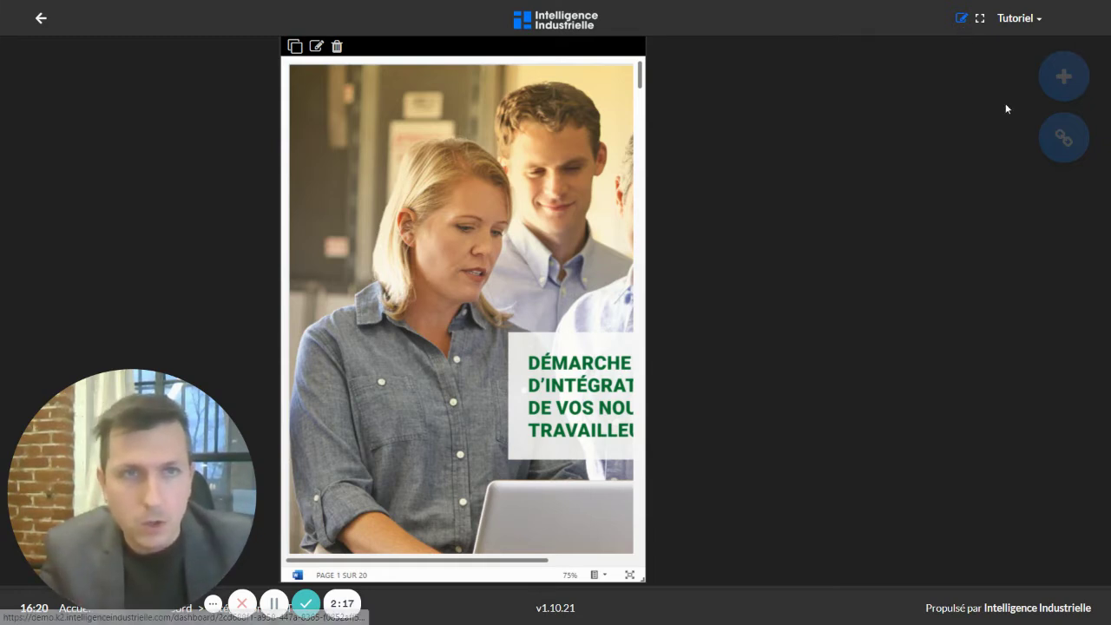
- Start a second Média widget with the Site Web media type
left_click(1064, 76)
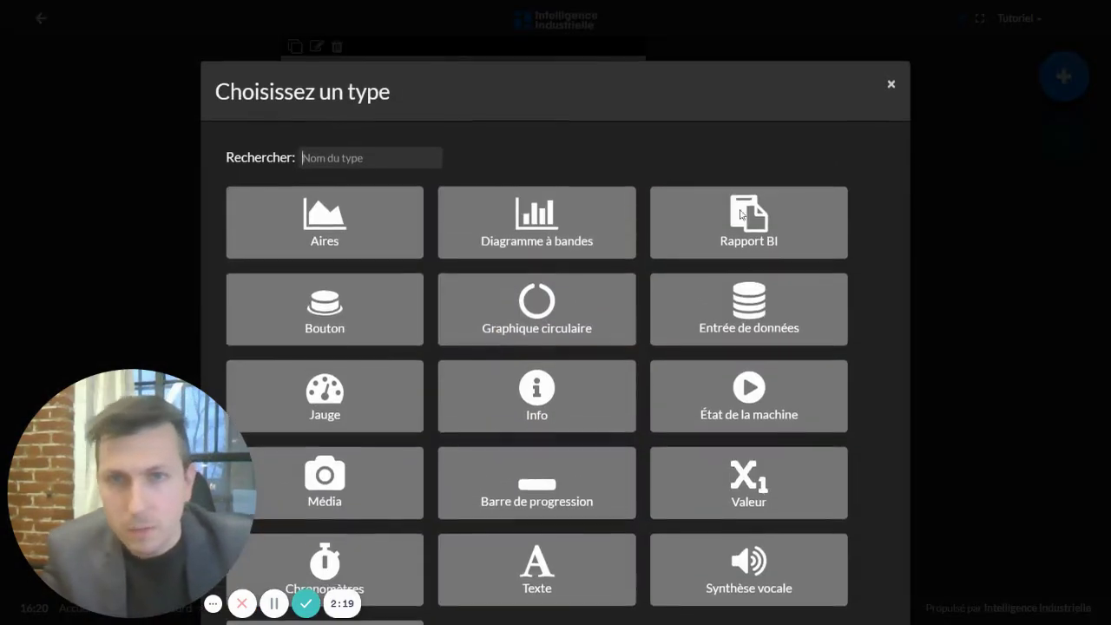
left_click(376, 505)
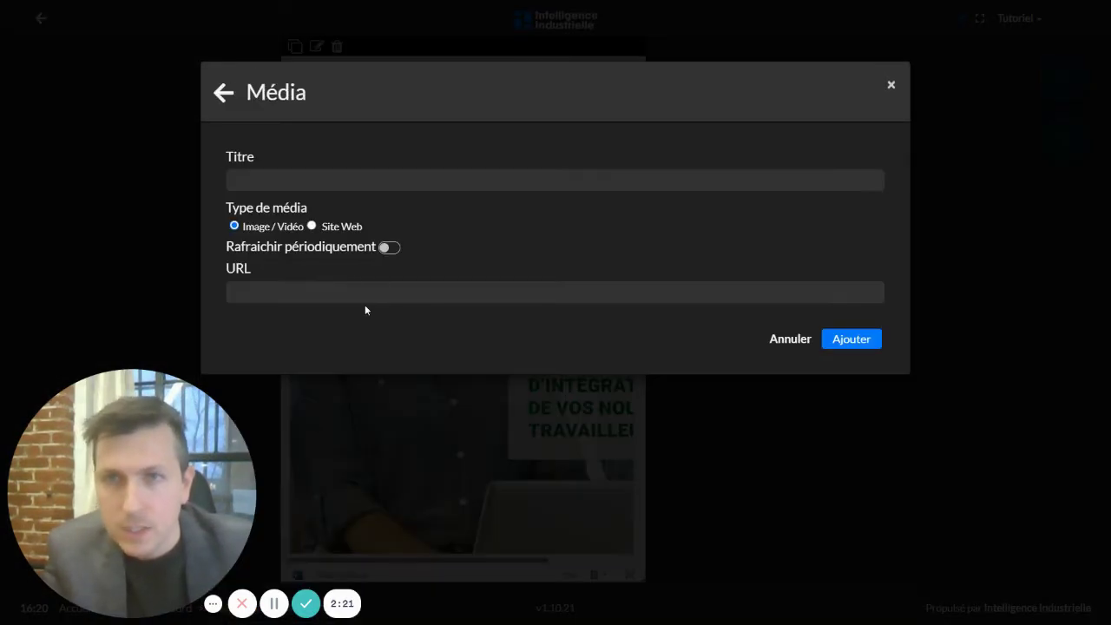
left_click(312, 226)
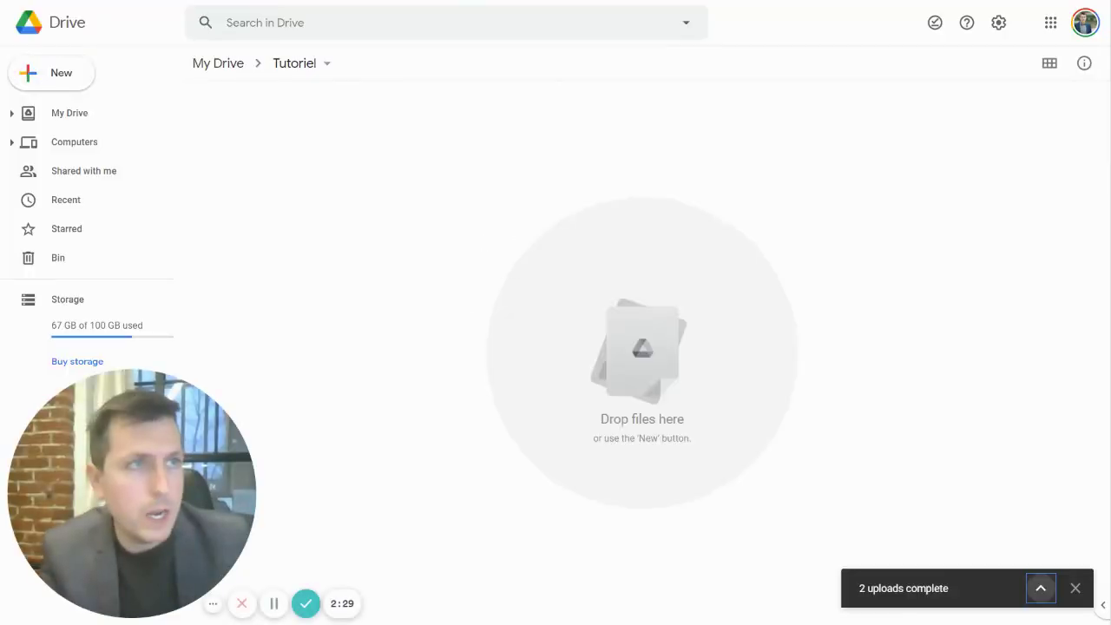
- Upload efforts manuels.pdf into the Google Drive Tutoriel folder
left_click_drag(924, 273, 543, 352)
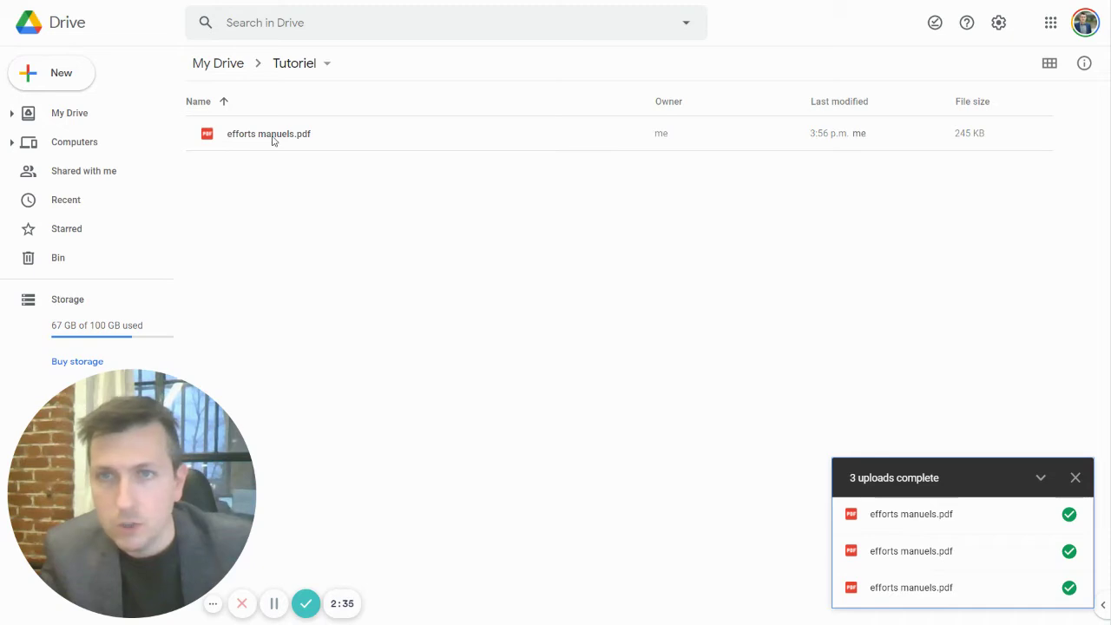
right_click(272, 141)
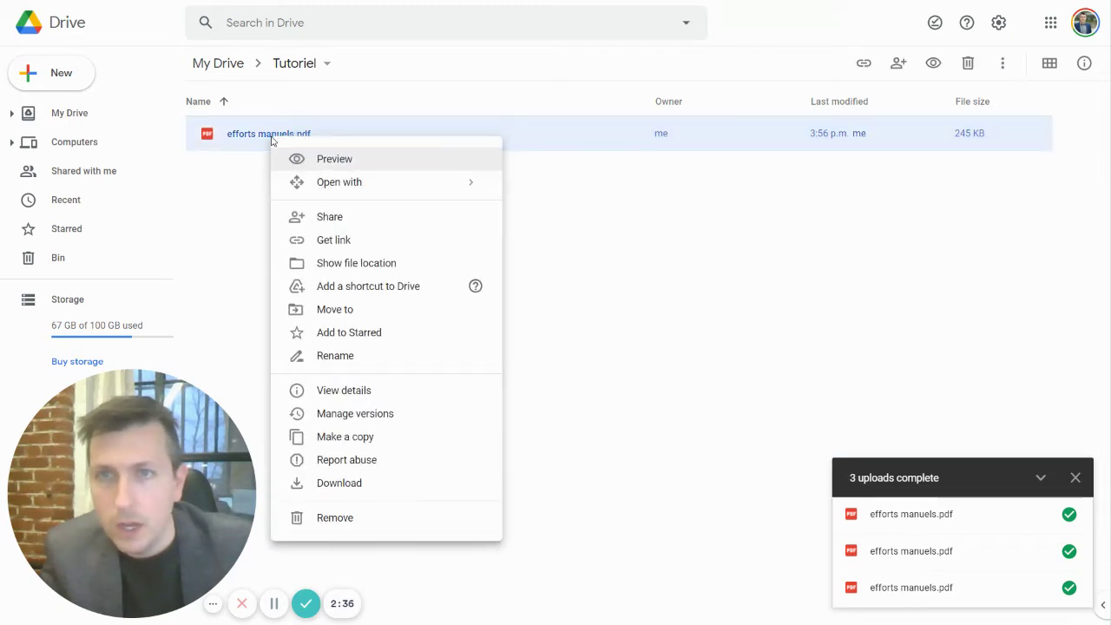
- Share efforts manuels.pdf with Anyone with the link as viewer and copy its link
left_click(343, 246)
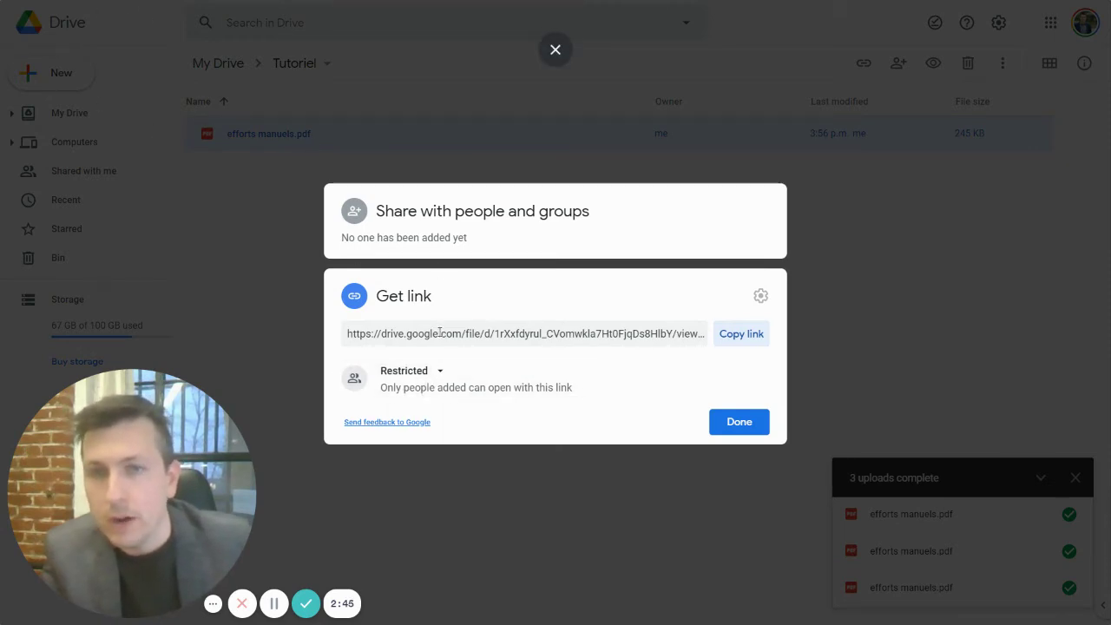
left_click(438, 373)
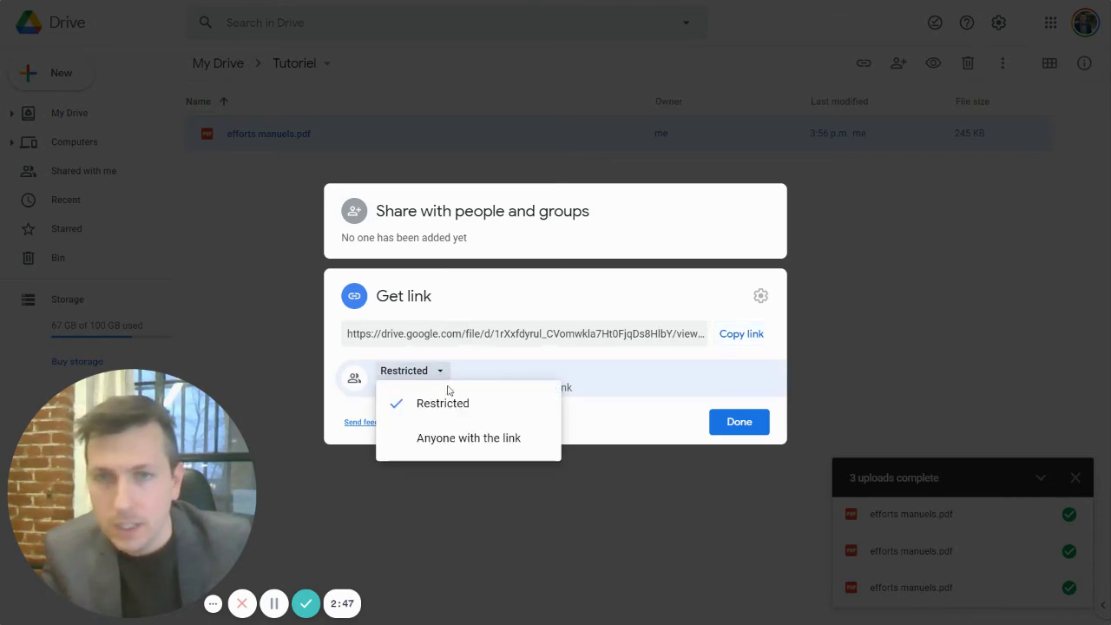
left_click(497, 442)
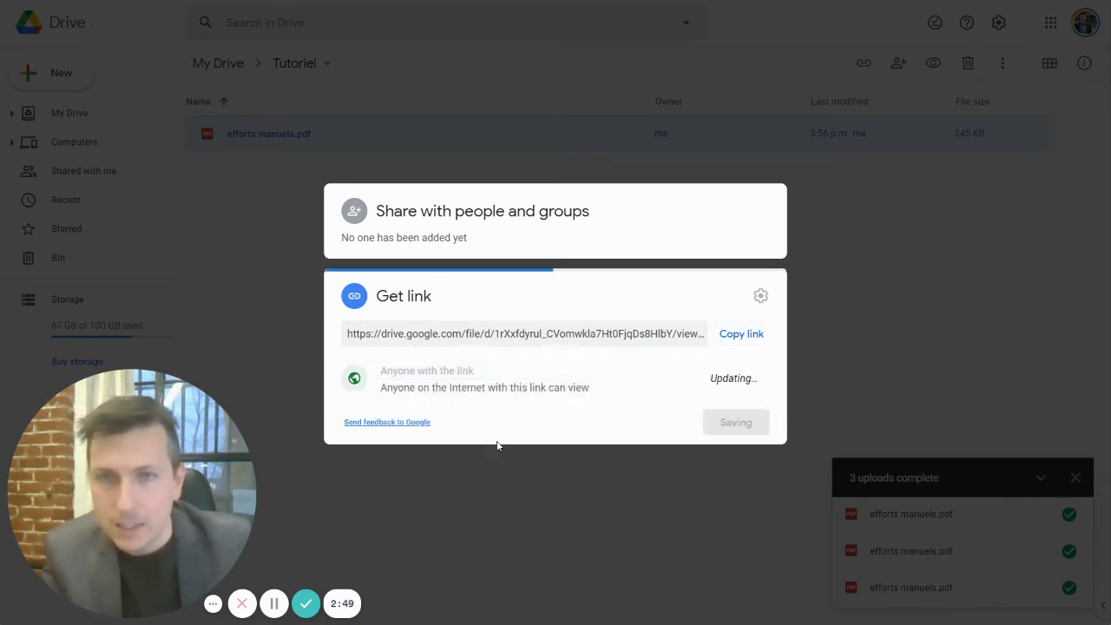
left_click(742, 312)
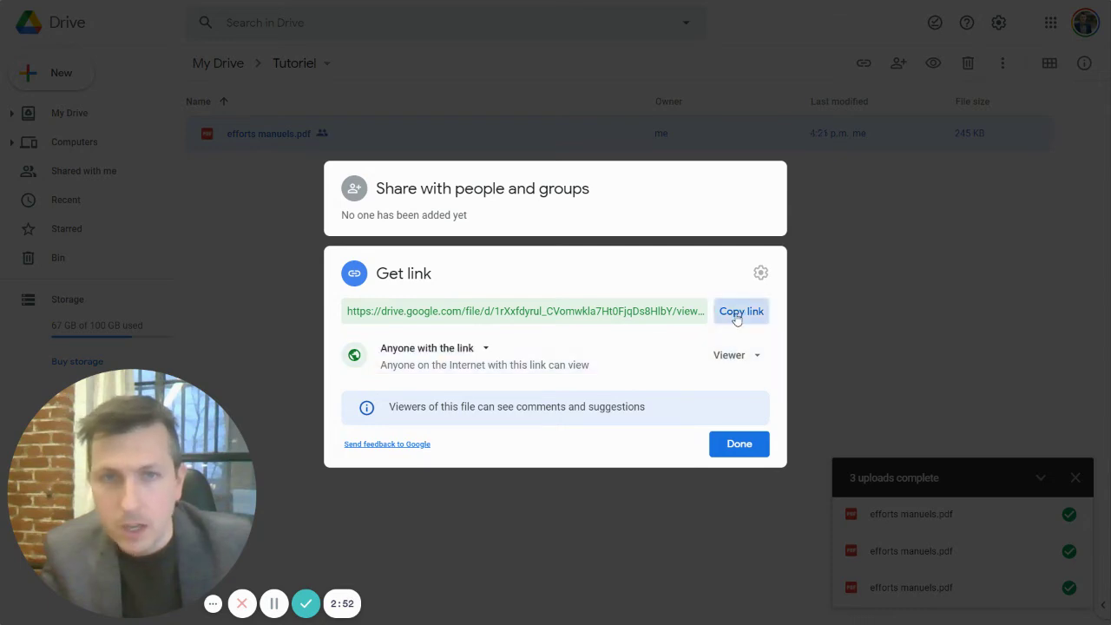
left_click(730, 454)
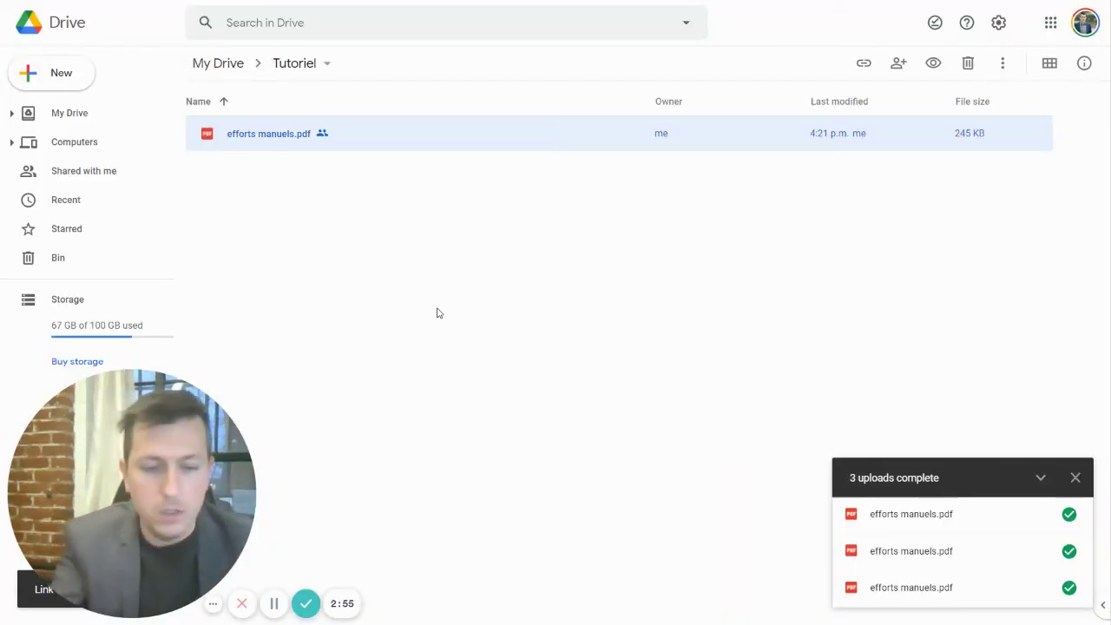
key("ctrl+Tab")
- Paste the Google Drive share link into the Média URL field and add the widget
left_click(338, 291)
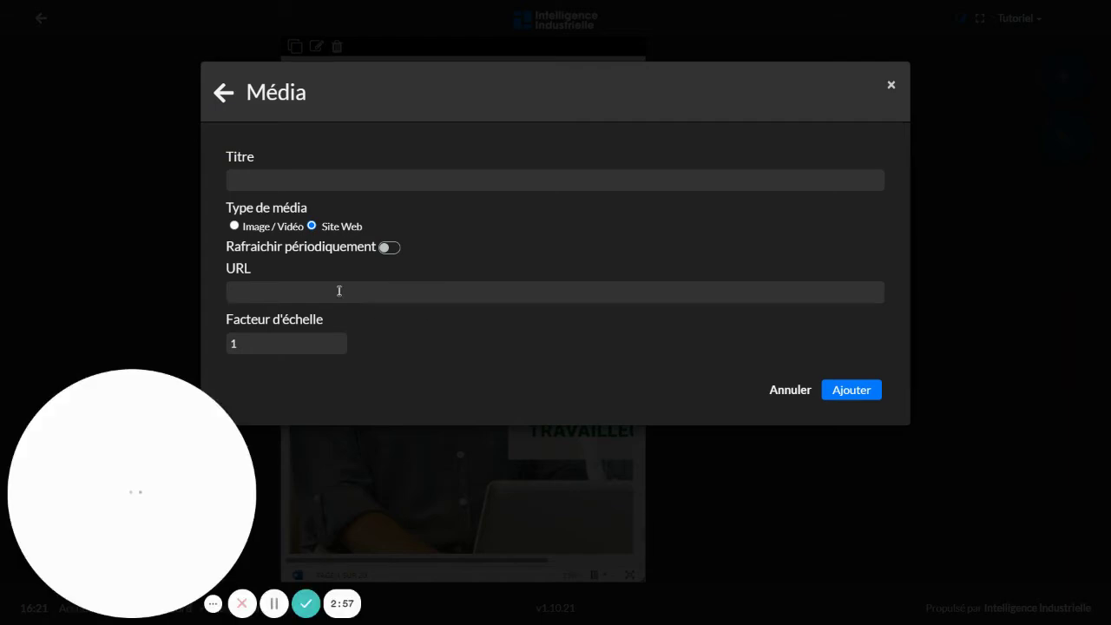
key("ctrl+v")
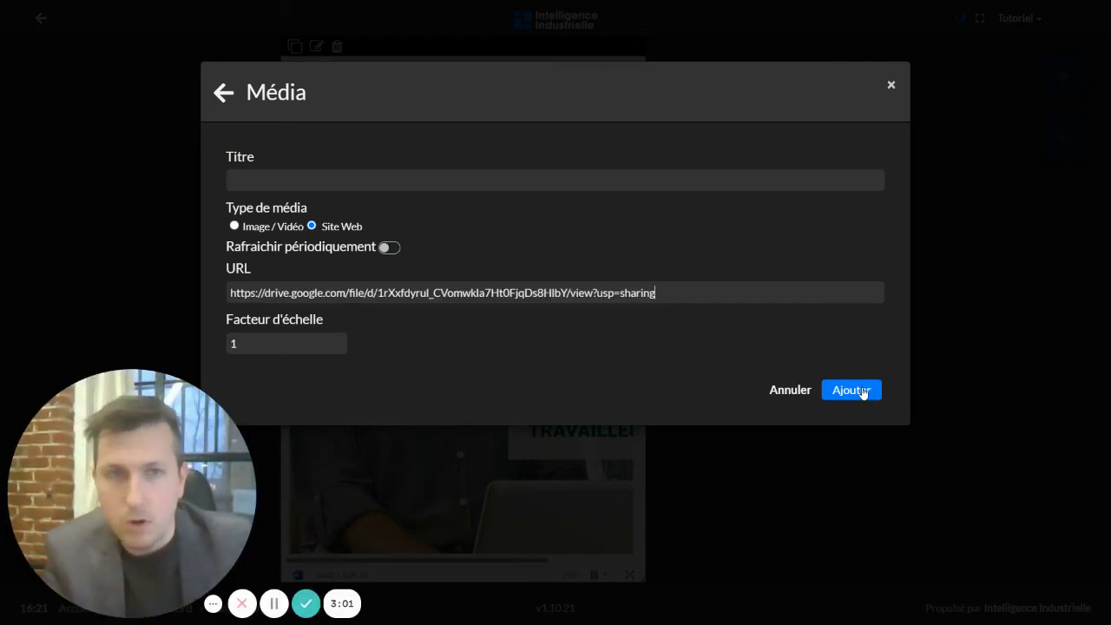
key("Return")
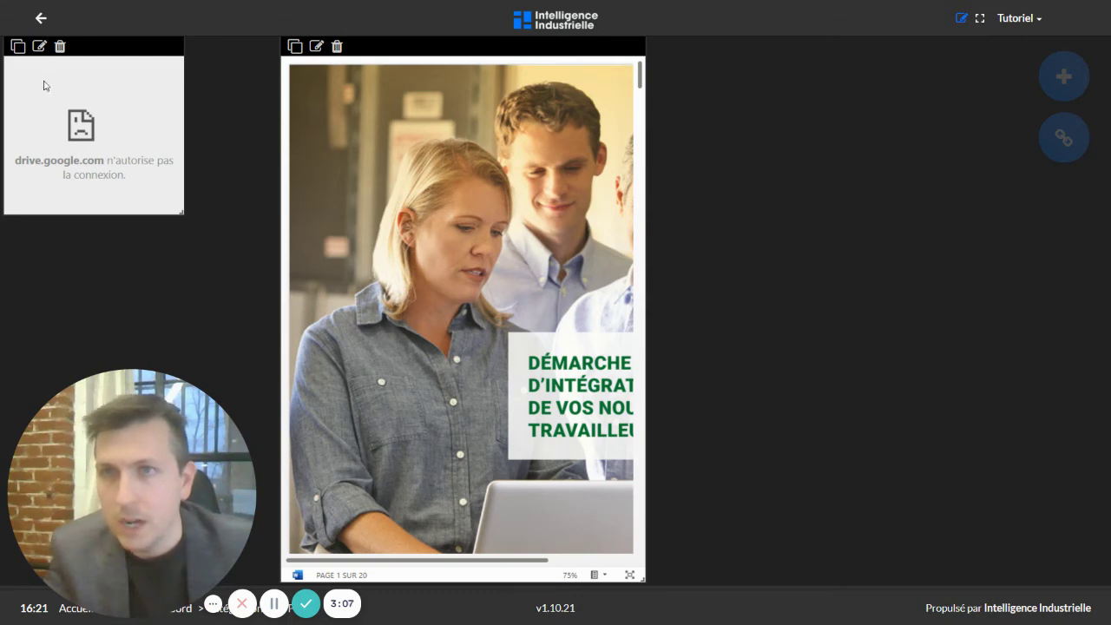
- Edit the widget URL, replacing view?usp=sharing with preview so the PDF displays
left_click(40, 46)
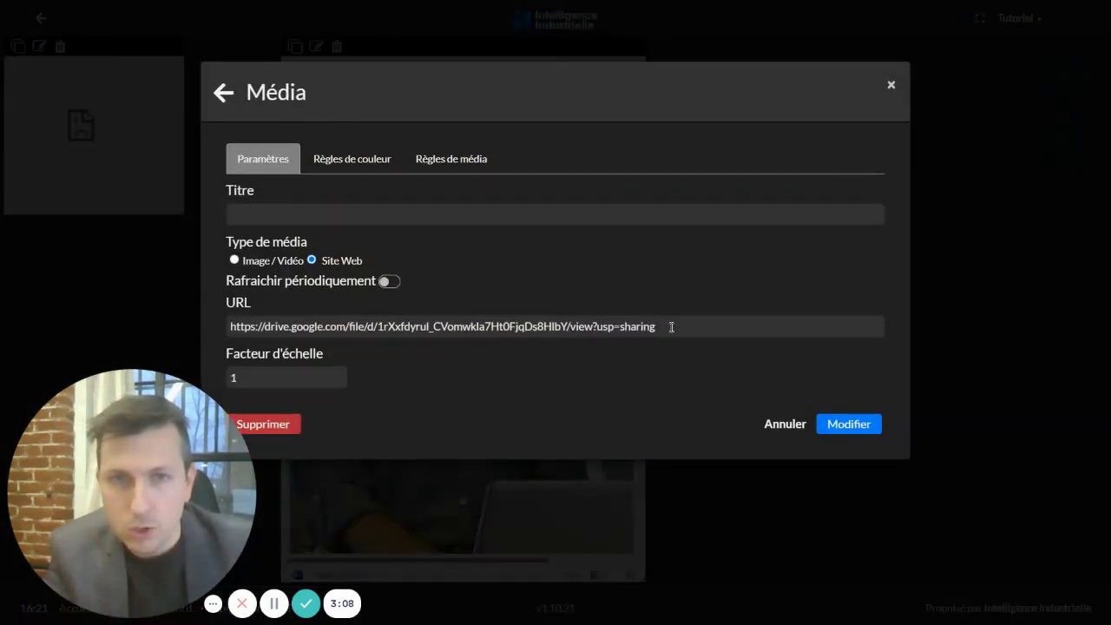
left_click_drag(670, 327, 574, 330)
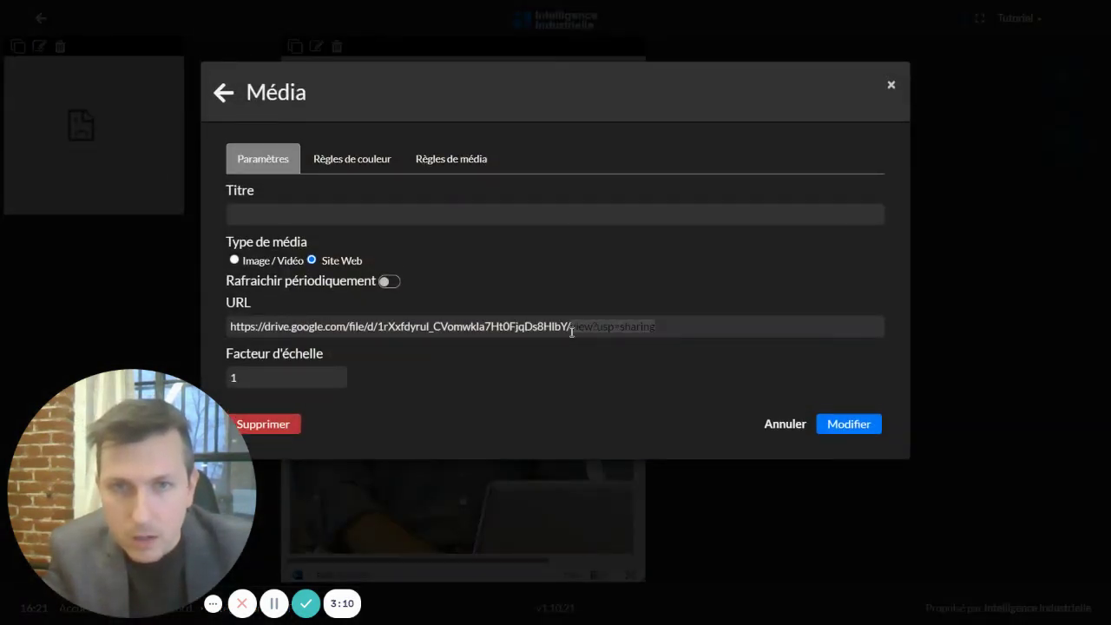
type("p")
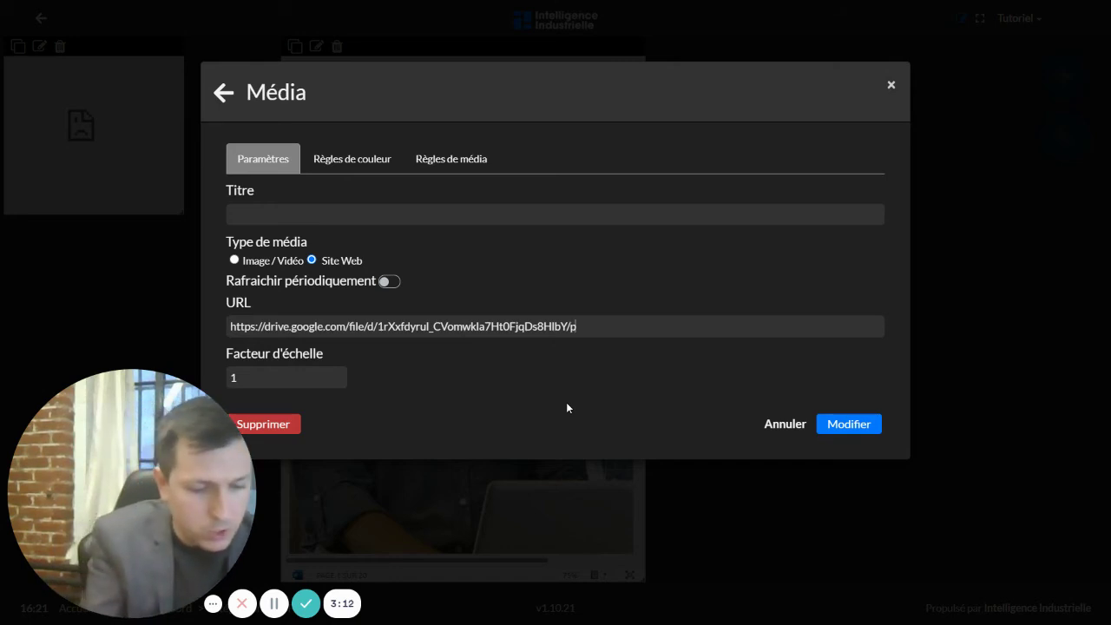
type("review")
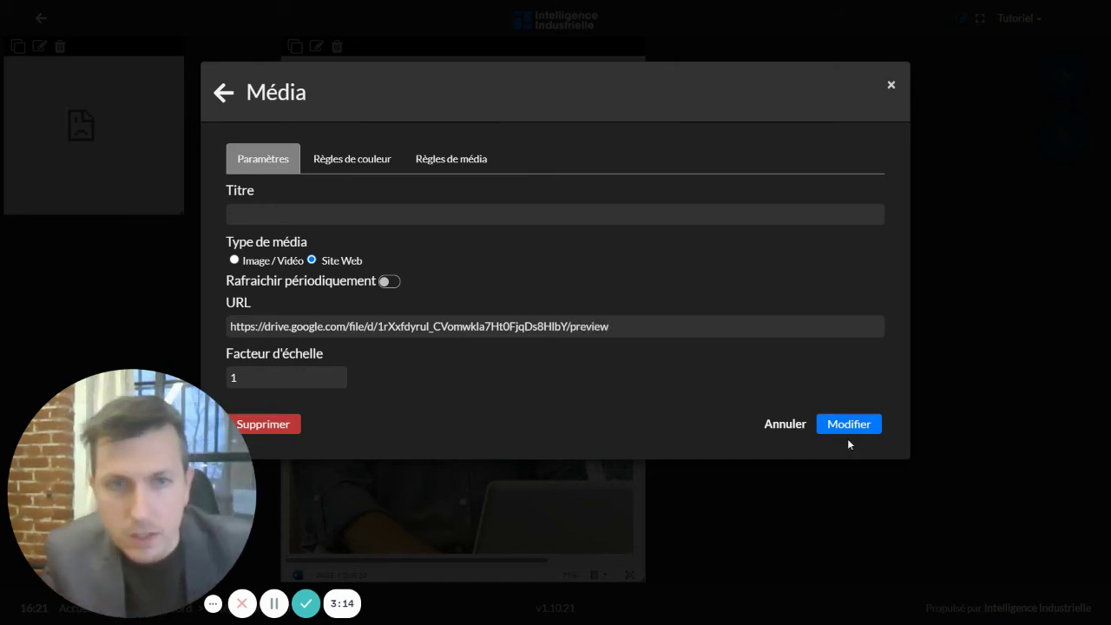
left_click(849, 423)
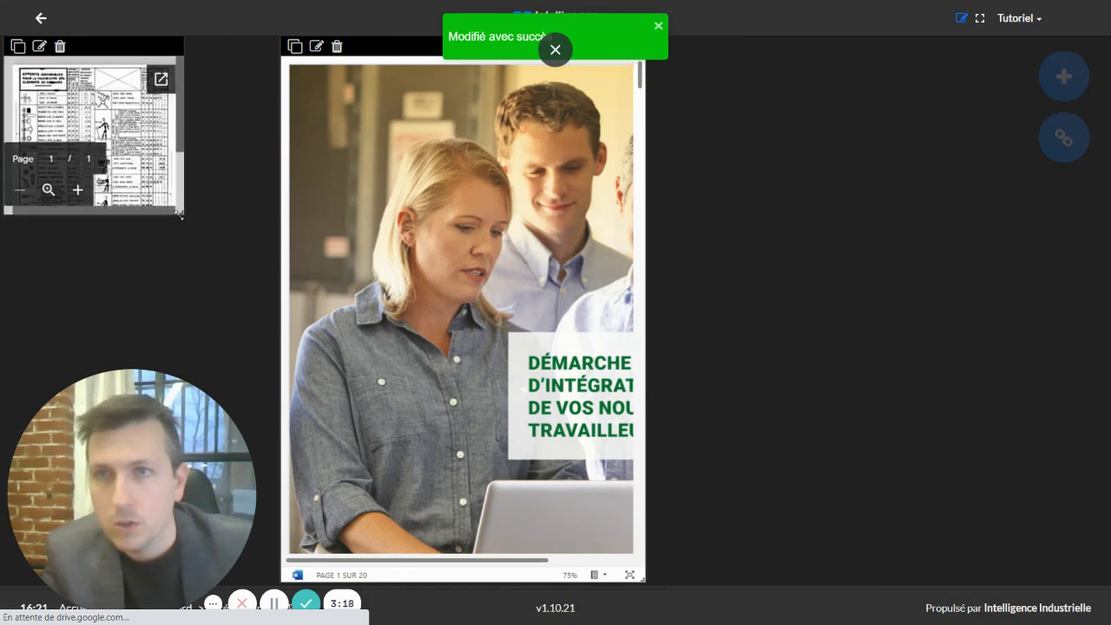
- Enlarge the Google Drive PDF tile to full height and move it to the leftmost slot
left_click_drag(181, 210, 278, 595)
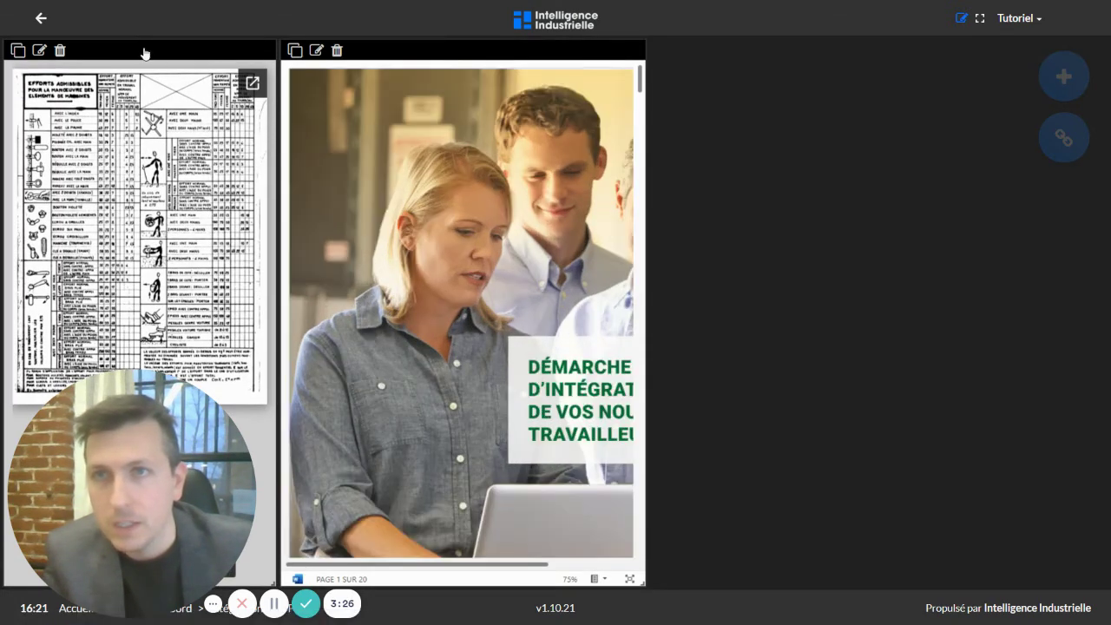
left_click_drag(141, 49, 807, 67)
left_click_drag(804, 70, 139, 63)
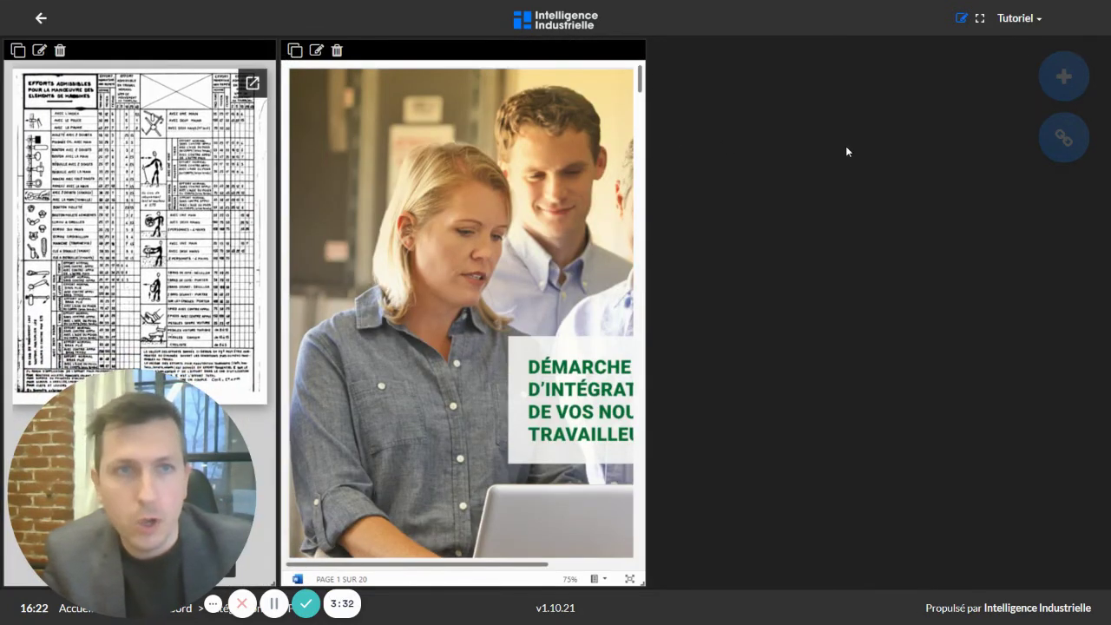
- Add an Info widget with the Drive link ending in /preview, placed top right beside the brochure
left_click(1073, 81)
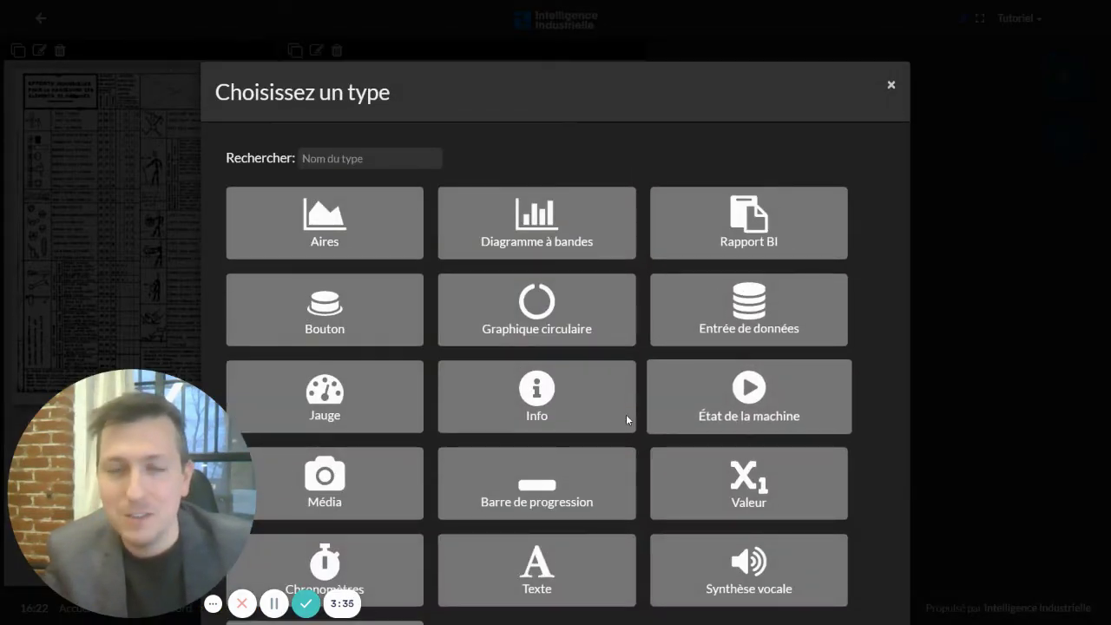
left_click(550, 394)
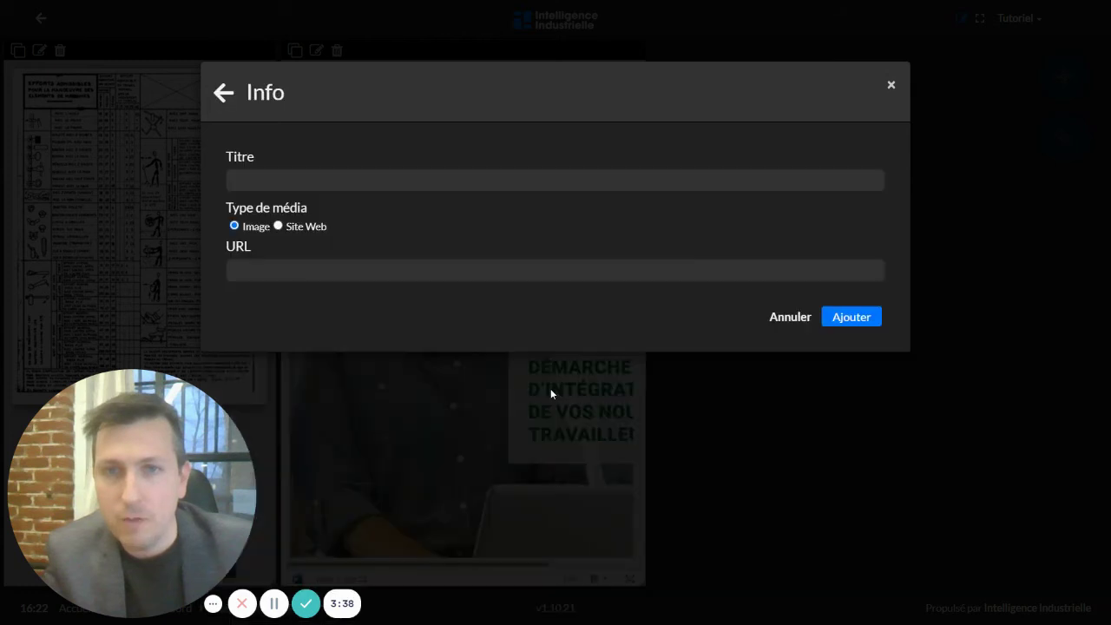
left_click(288, 266)
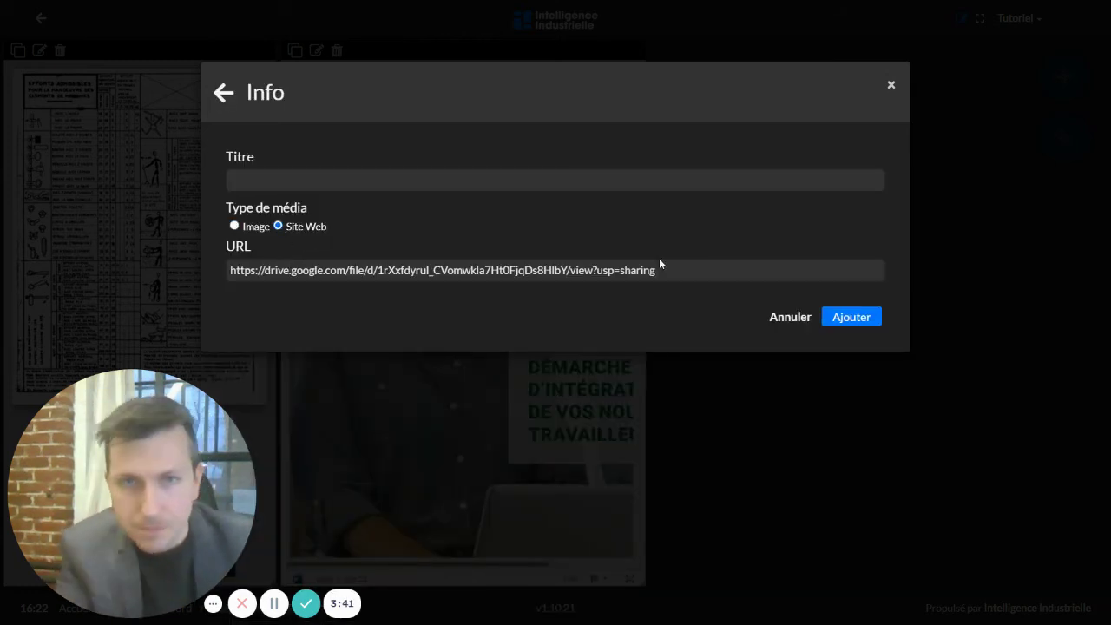
left_click_drag(659, 264, 592, 274)
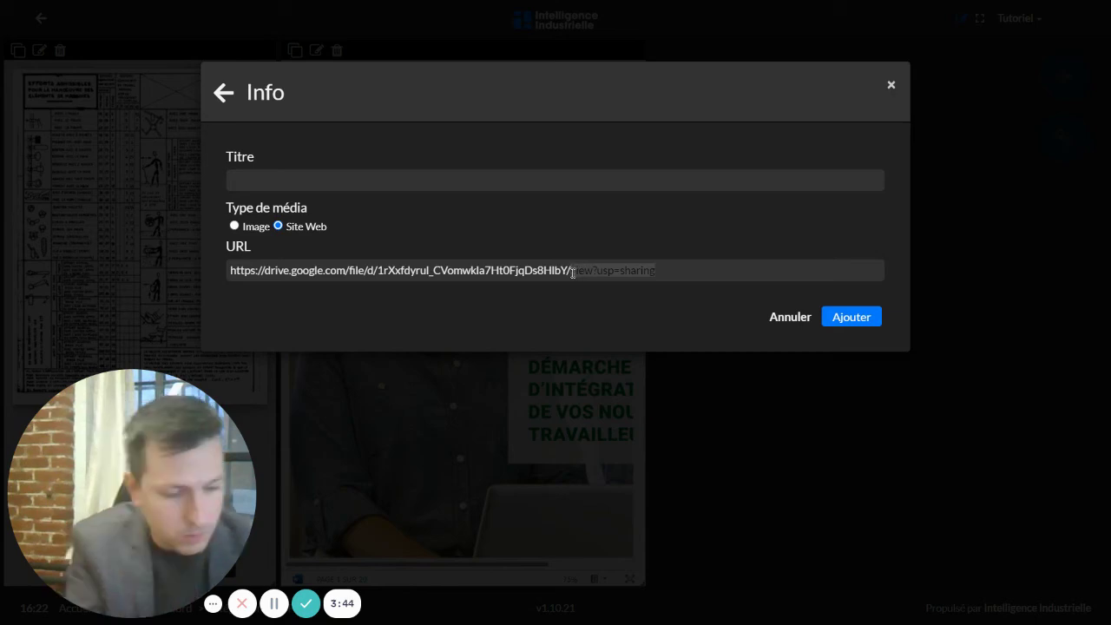
type("preview")
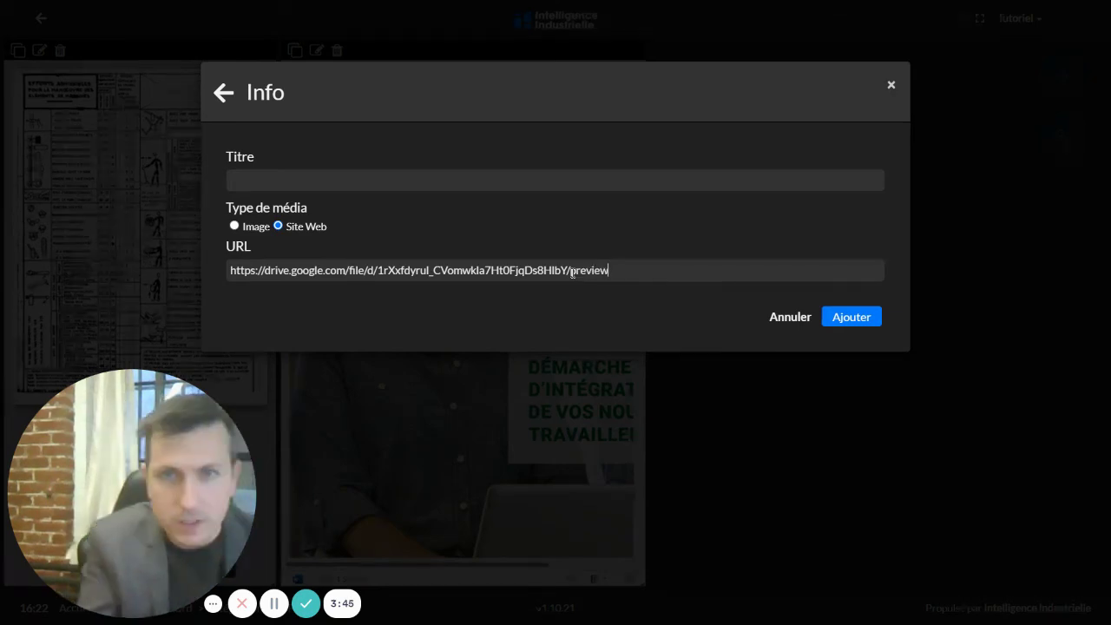
left_click(850, 318)
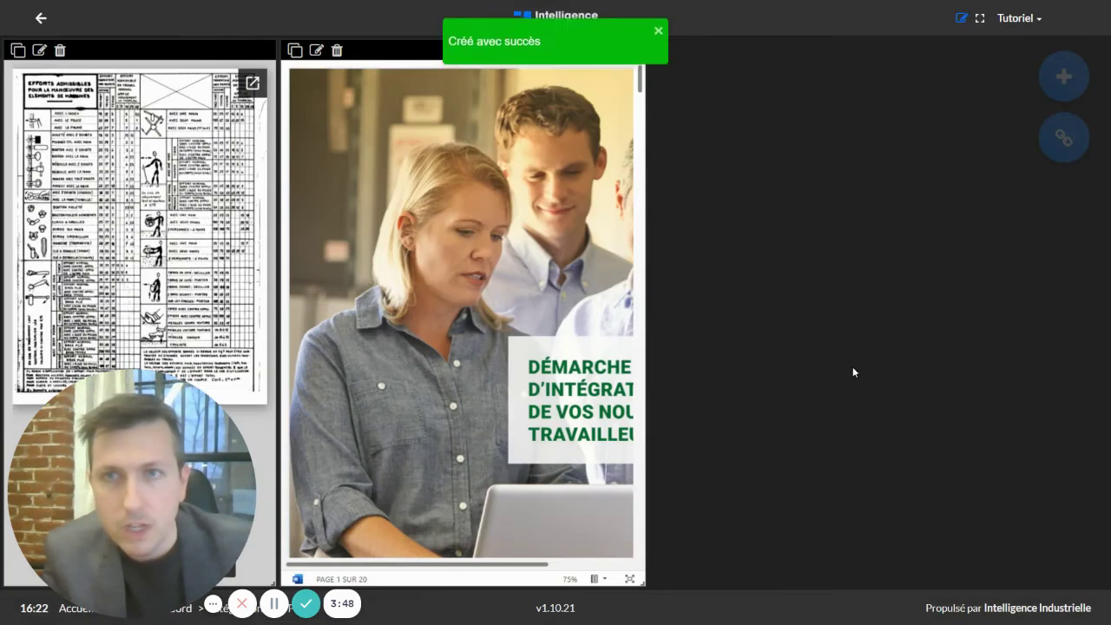
scroll(696, 360, "down", 3)
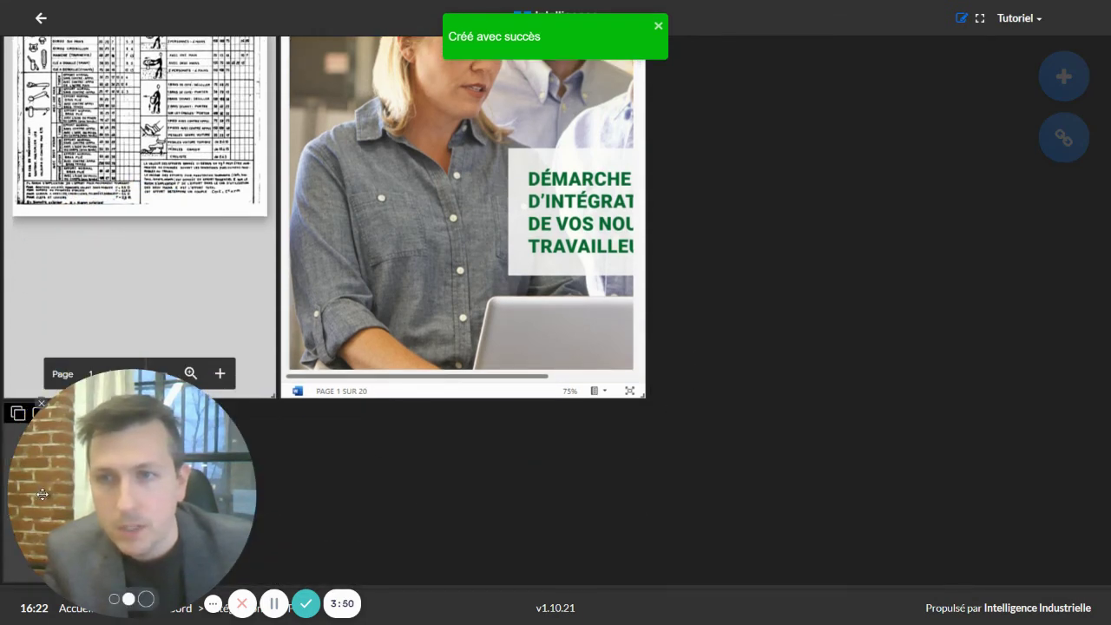
left_click_drag(61, 415, 694, 119)
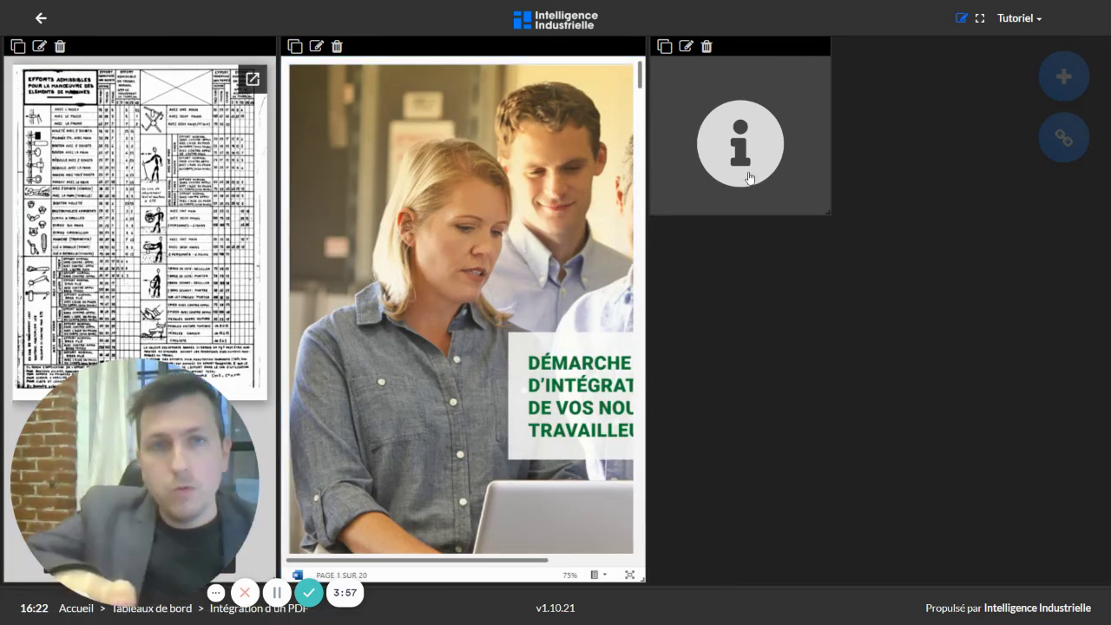
- Exit edit mode, pop up the scanned PDF from the Info widget, scroll through it, and close it
left_click(959, 19)
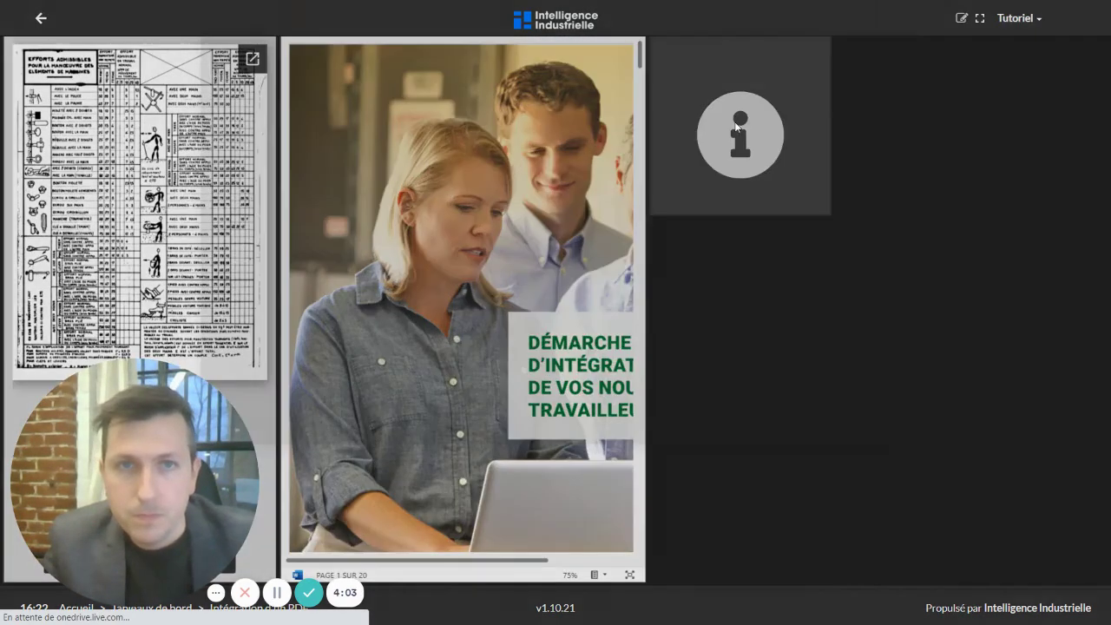
left_click(736, 128)
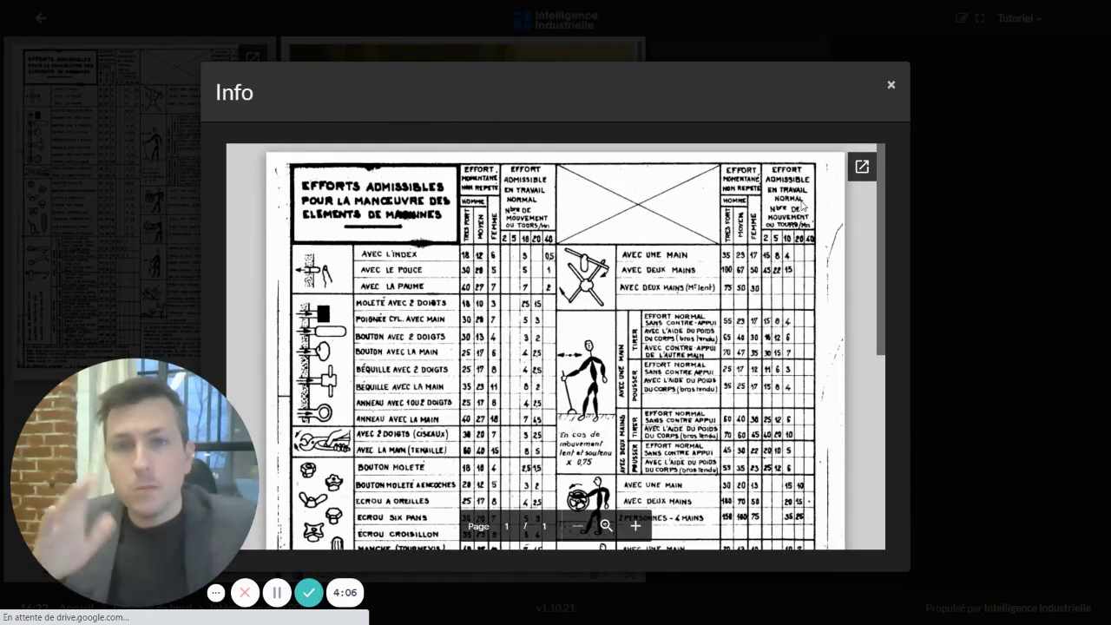
scroll(802, 207, "down", 4)
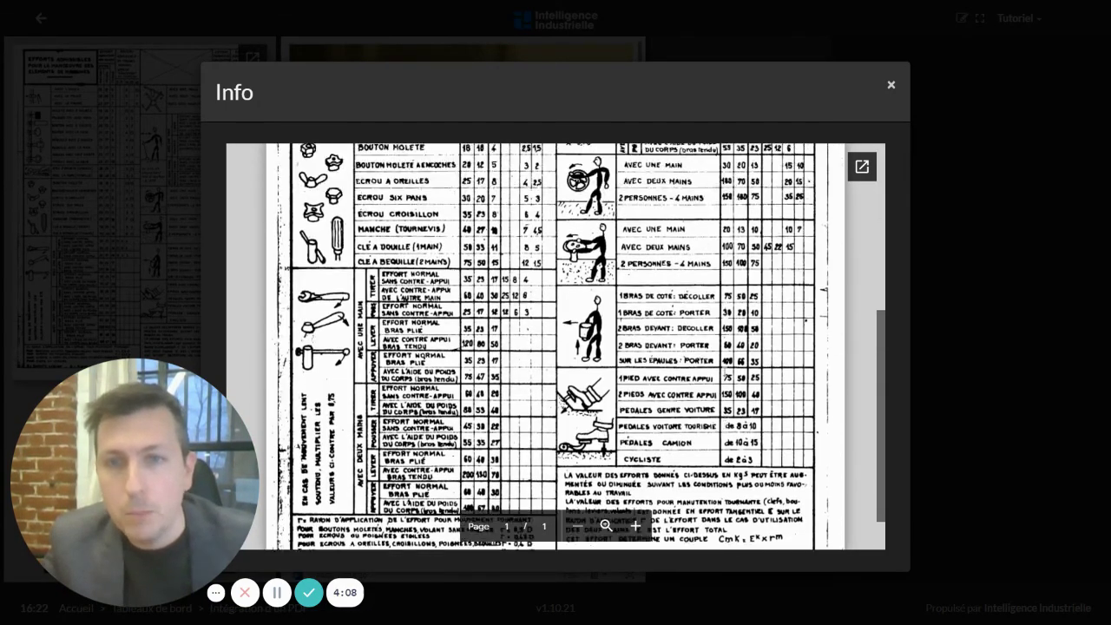
scroll(555, 347, "up", 5)
scroll(555, 347, "down", 4)
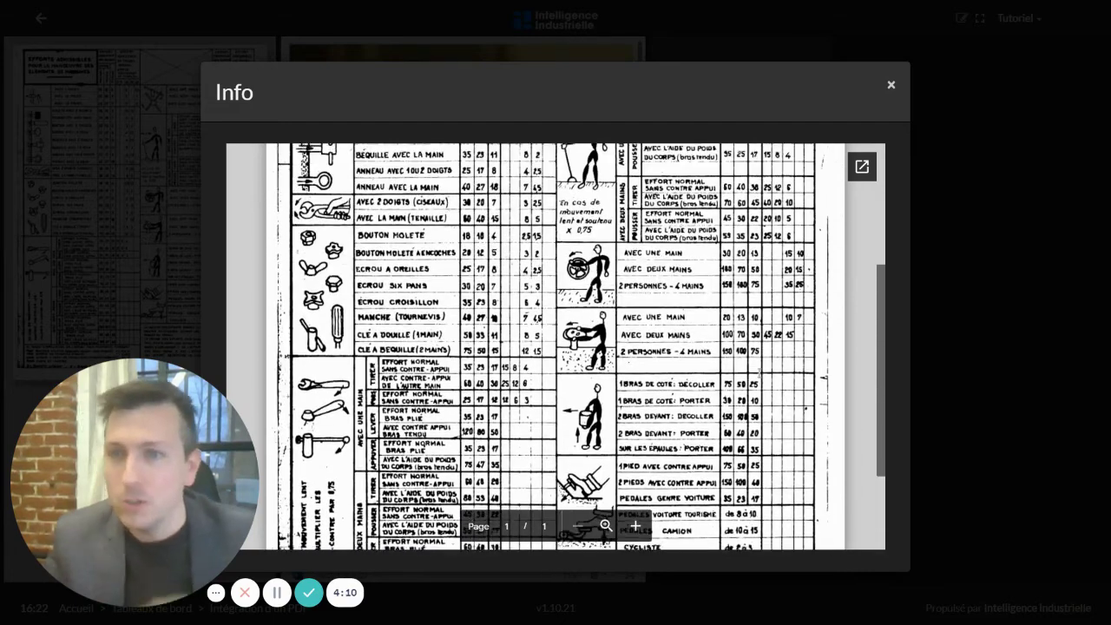
scroll(781, 360, "up", 3)
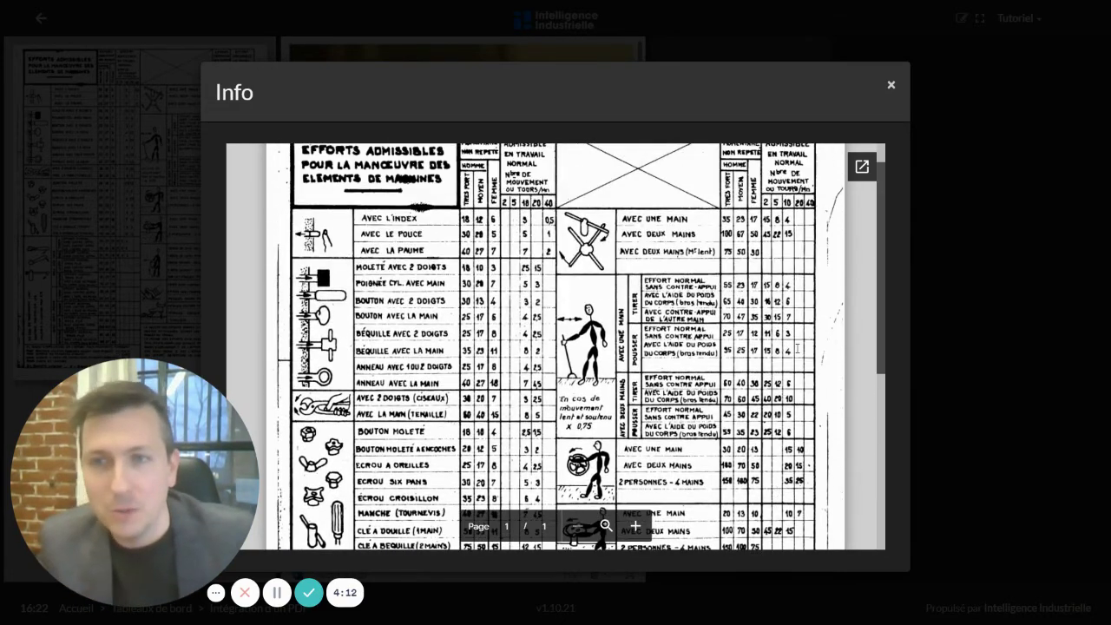
left_click(891, 87)
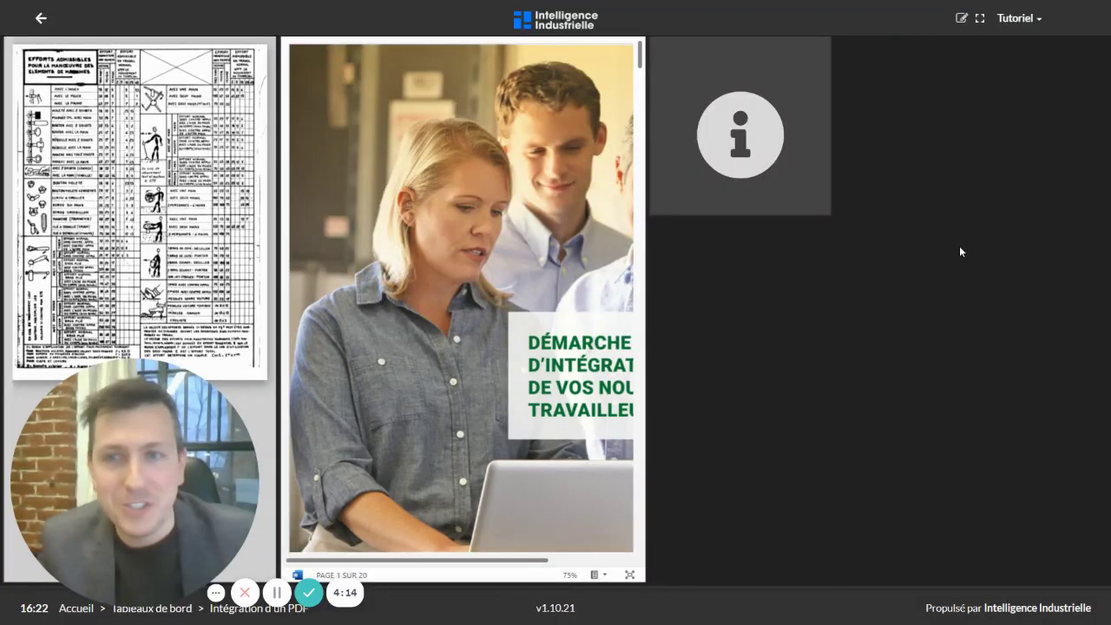